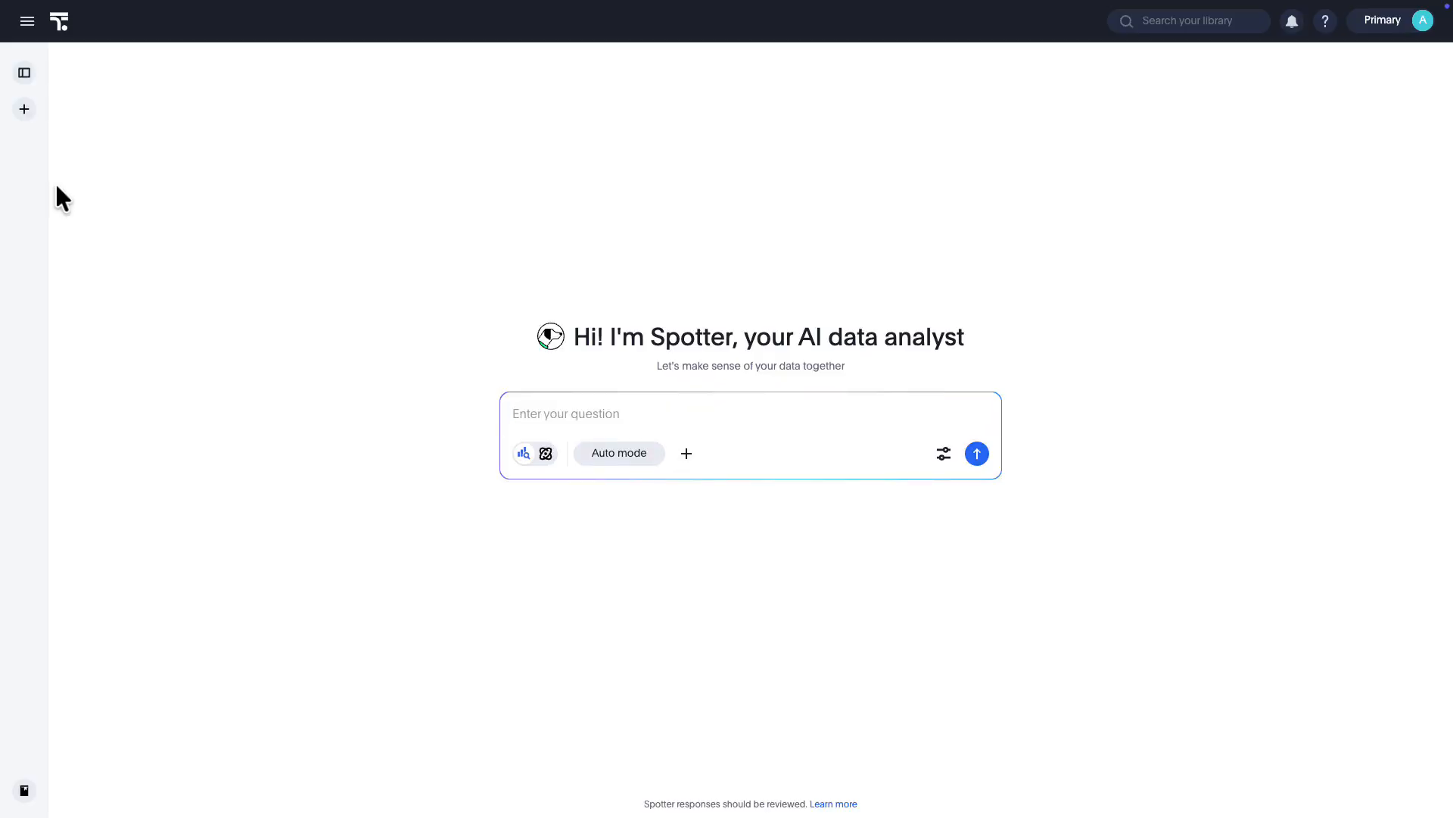
# Expand the chat history to view recent conversations and collapse it again
pyautogui.click(214, 160)
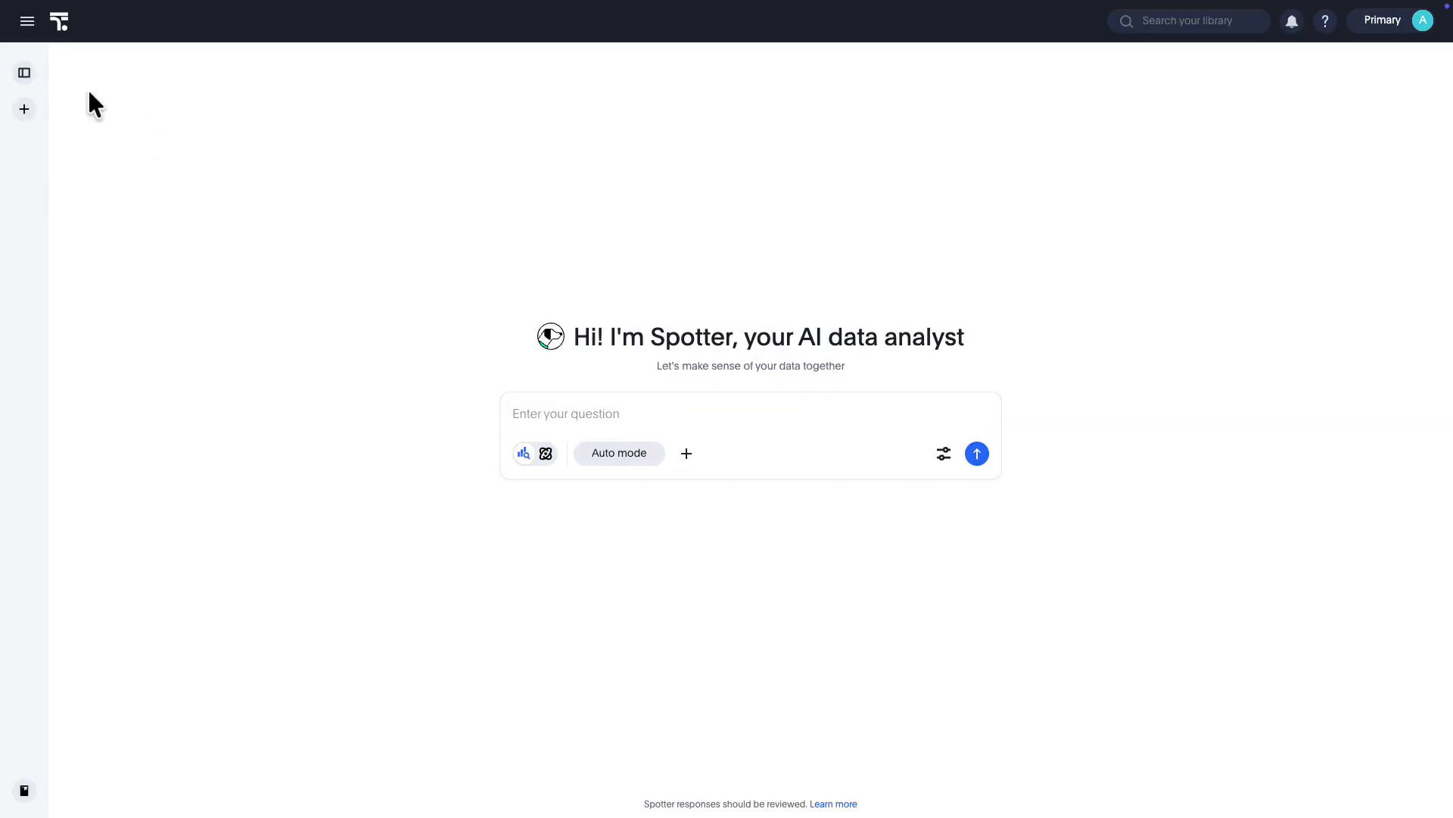
pyautogui.click(24, 73)
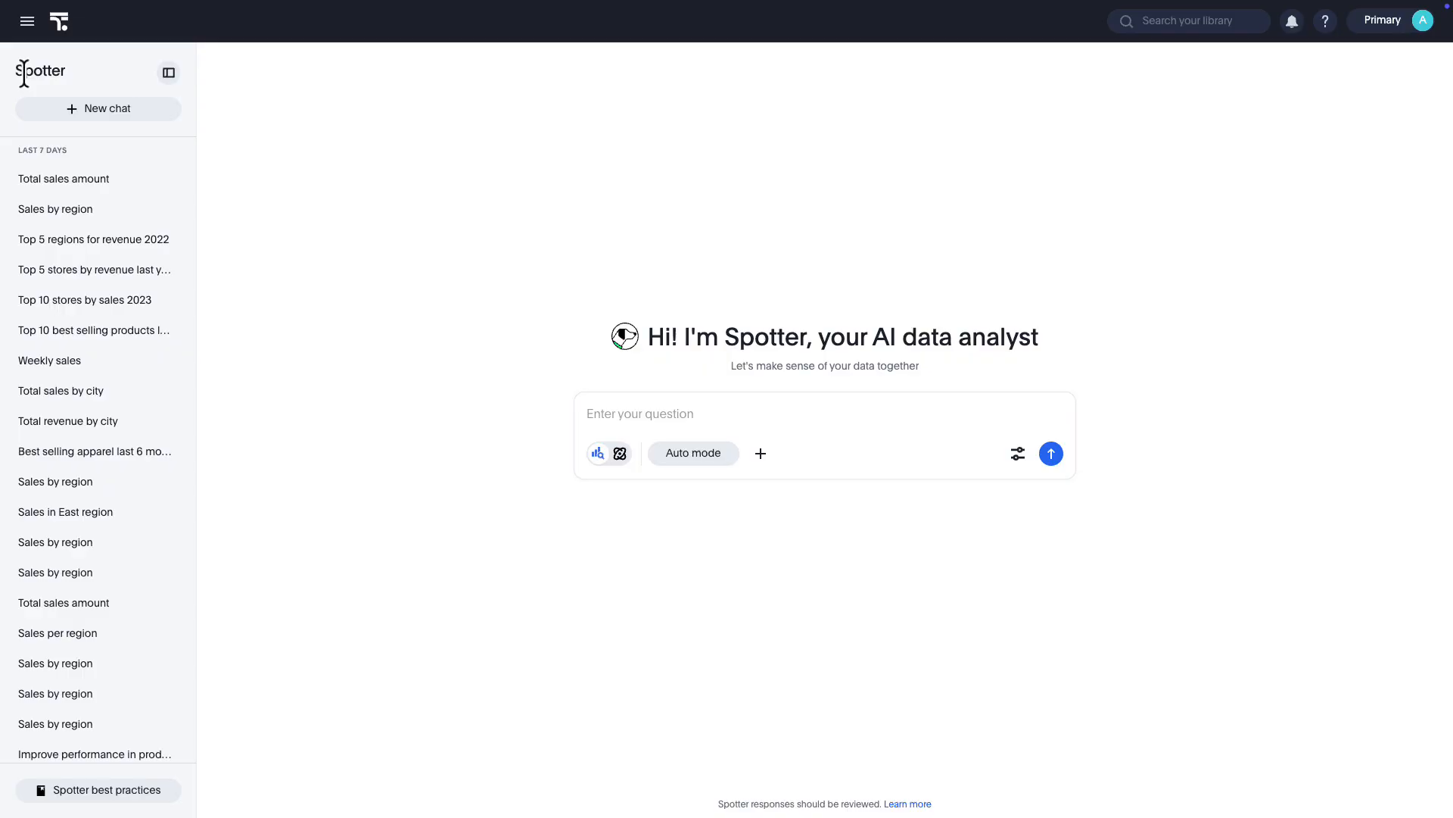
pyautogui.click(169, 72)
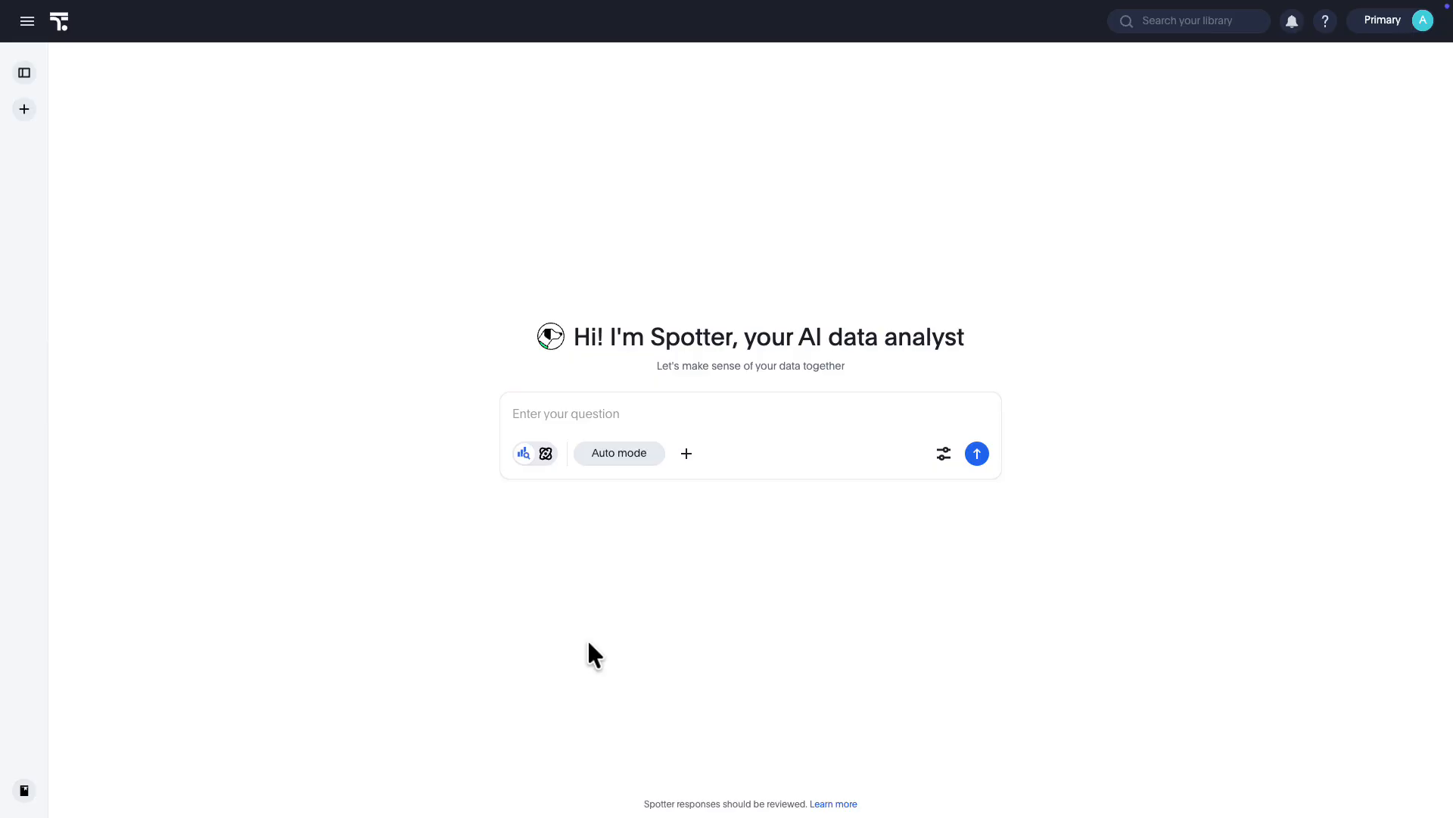
# Choose Apparel Revenue Intelligence as the data model for the chat
pyautogui.click(619, 452)
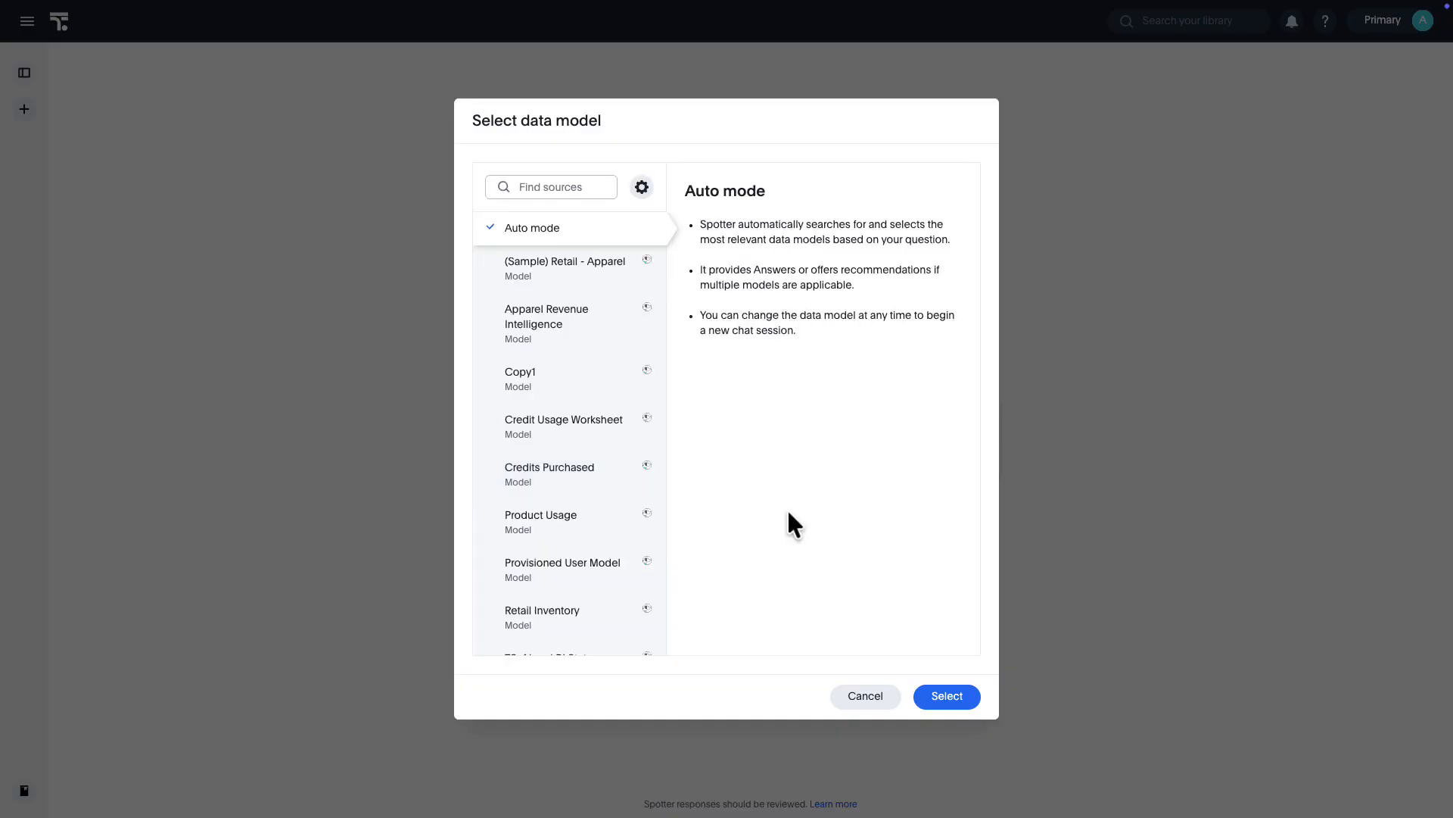
pyautogui.click(579, 324)
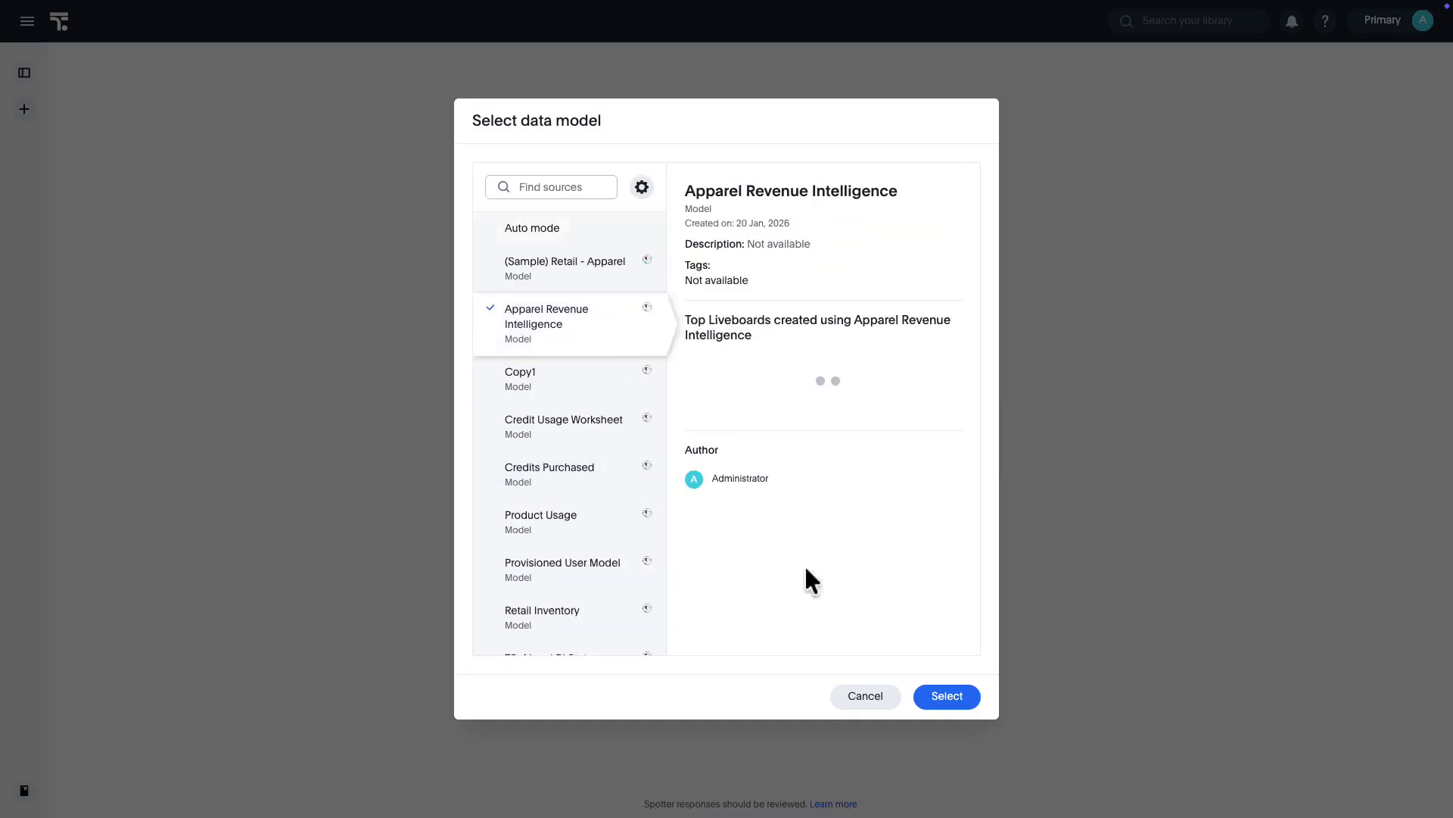
pyautogui.click(939, 700)
pyautogui.click(821, 468)
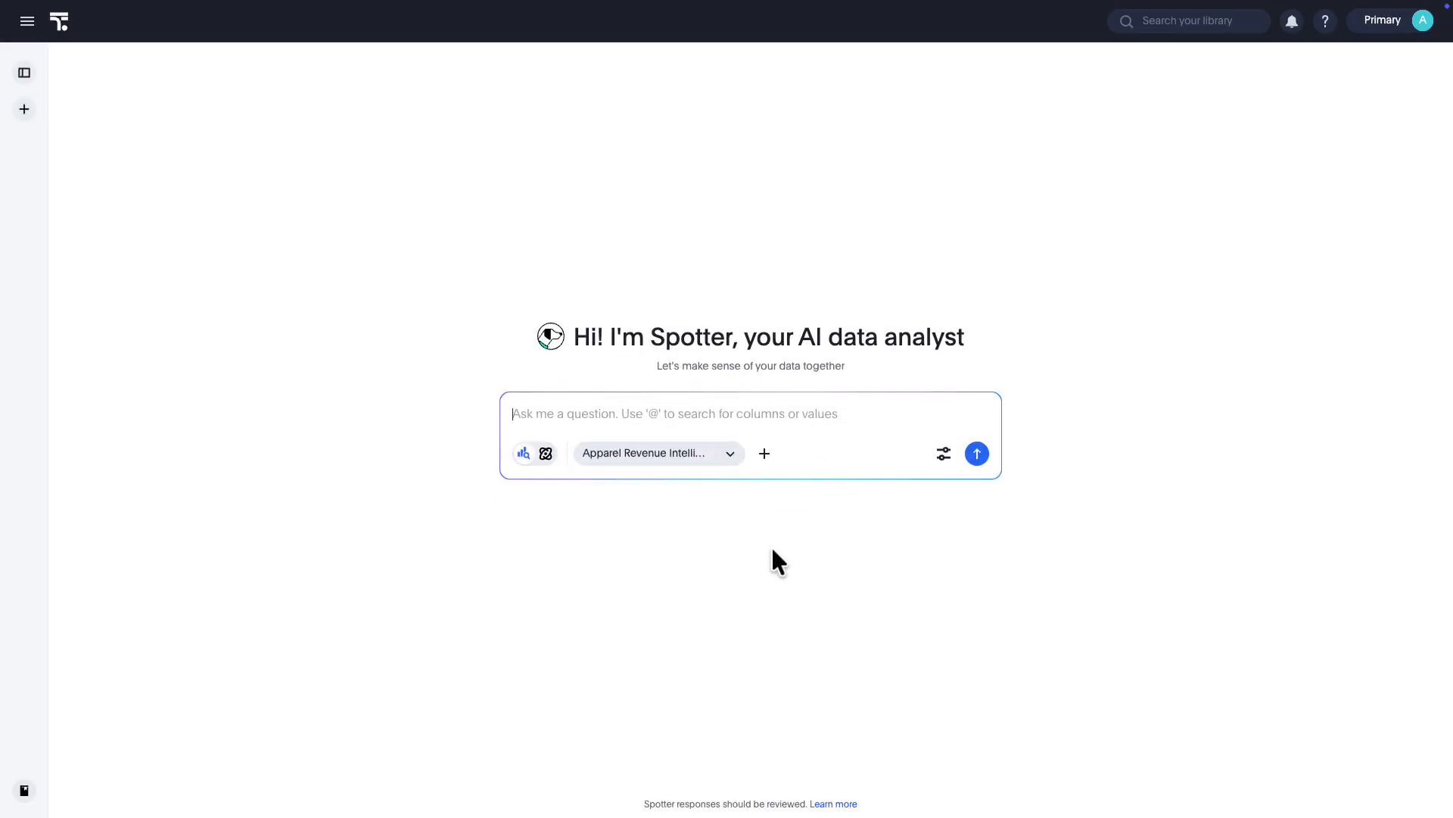
# Preview the data of the Apparel Revenue Intelligence model and review its data model instructions without editing them
pyautogui.click(729, 453)
pyautogui.click(757, 420)
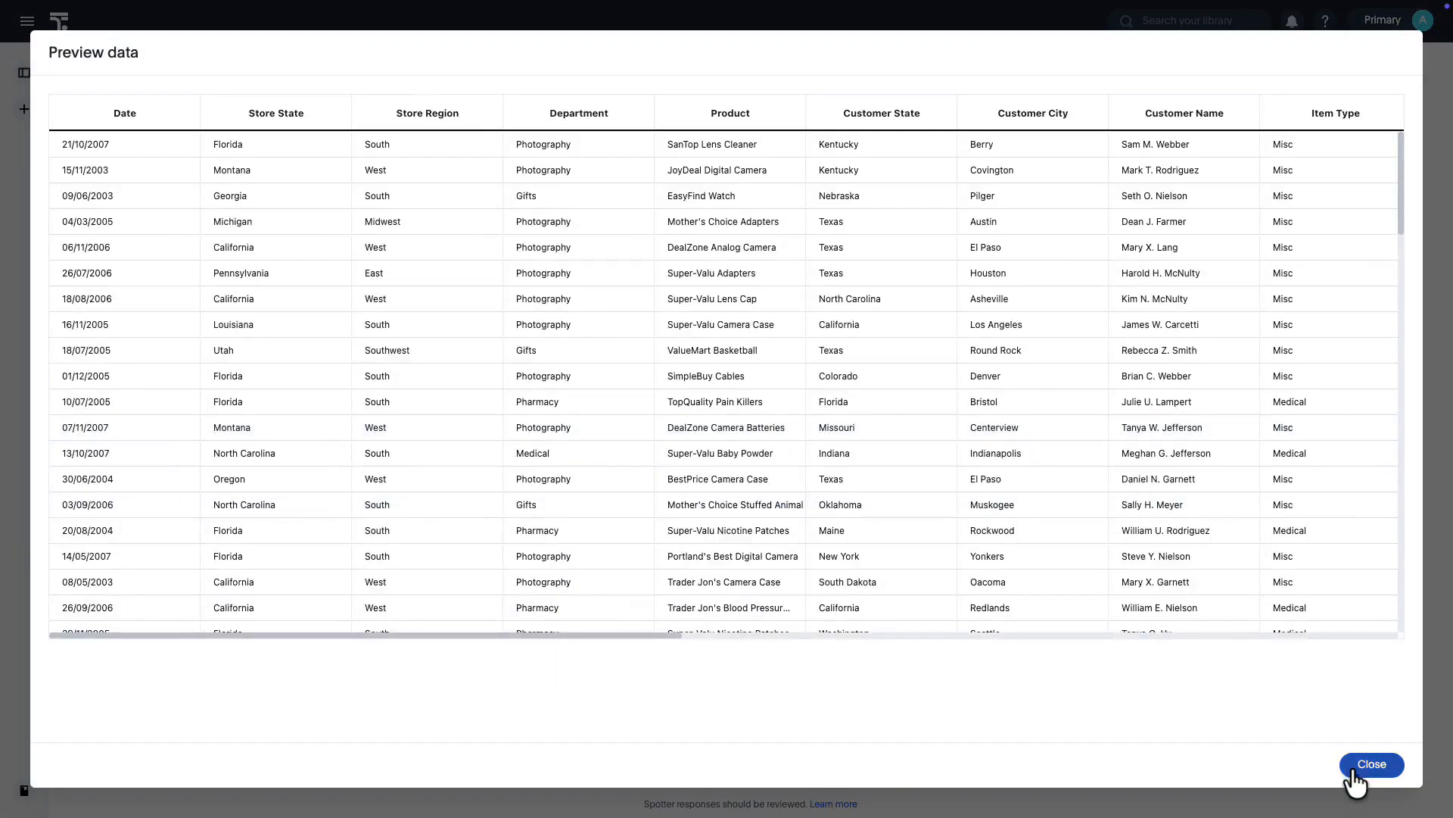
pyautogui.click(1354, 766)
pyautogui.click(731, 455)
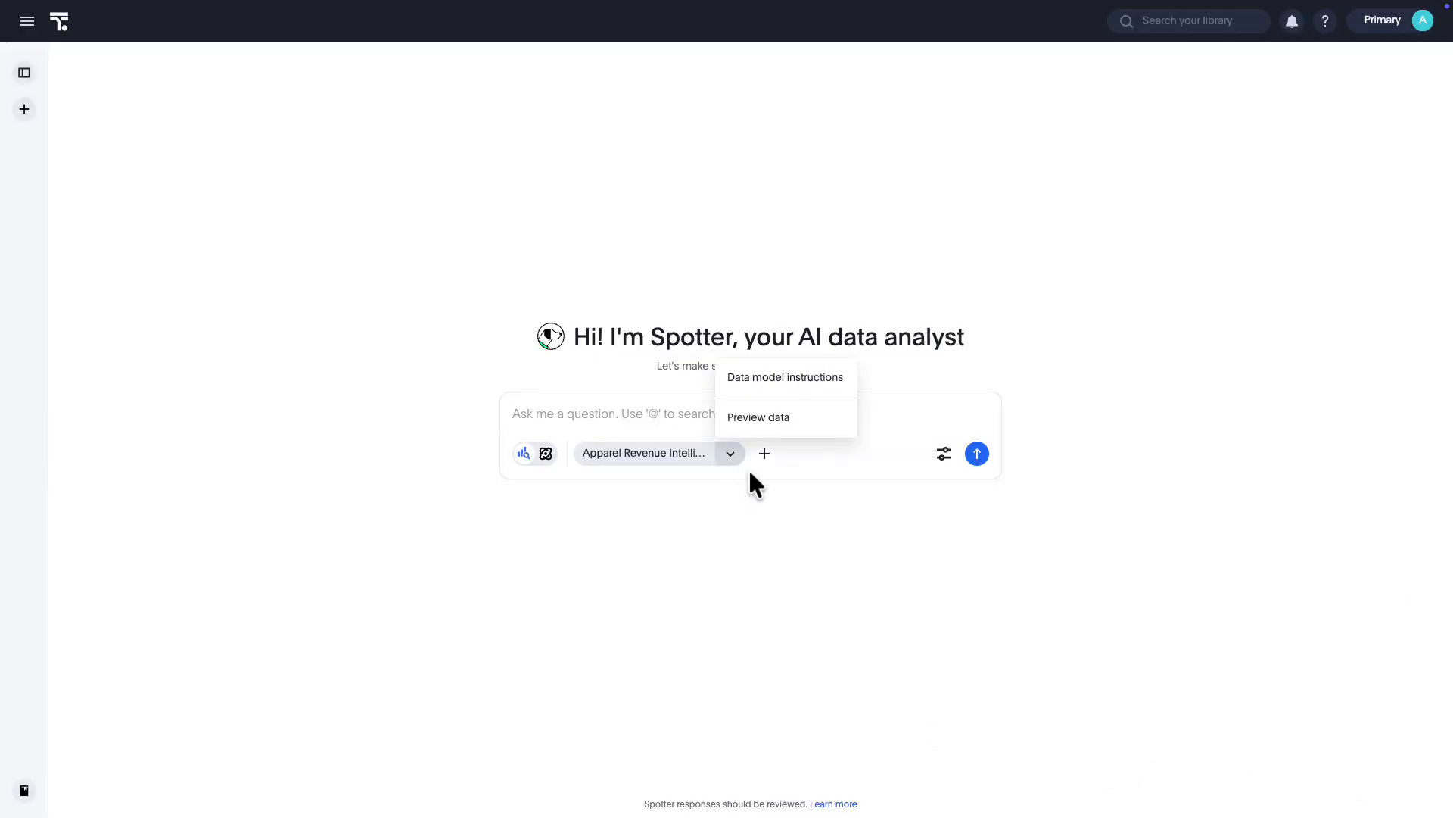
pyautogui.click(755, 389)
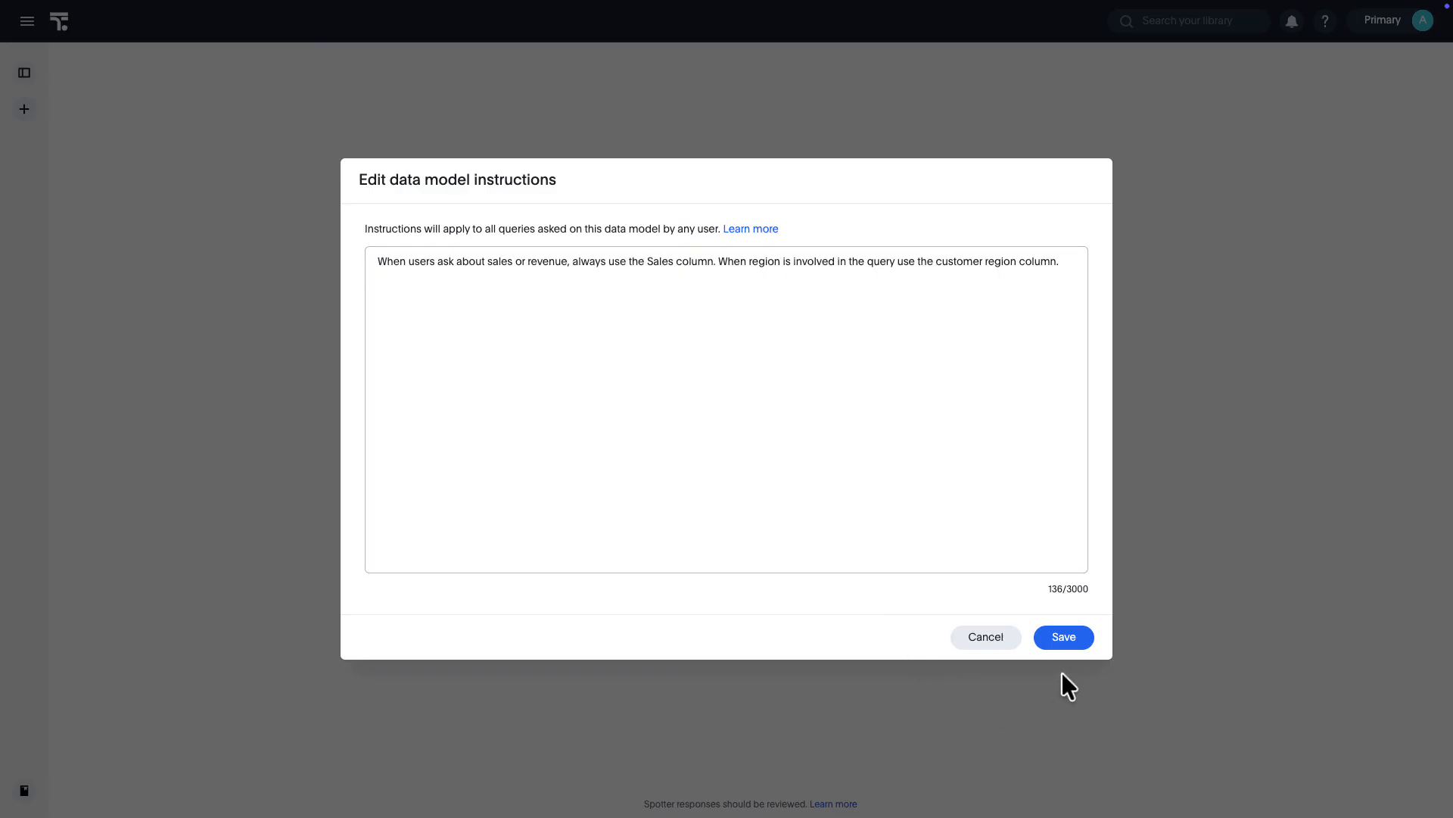
pyautogui.click(986, 639)
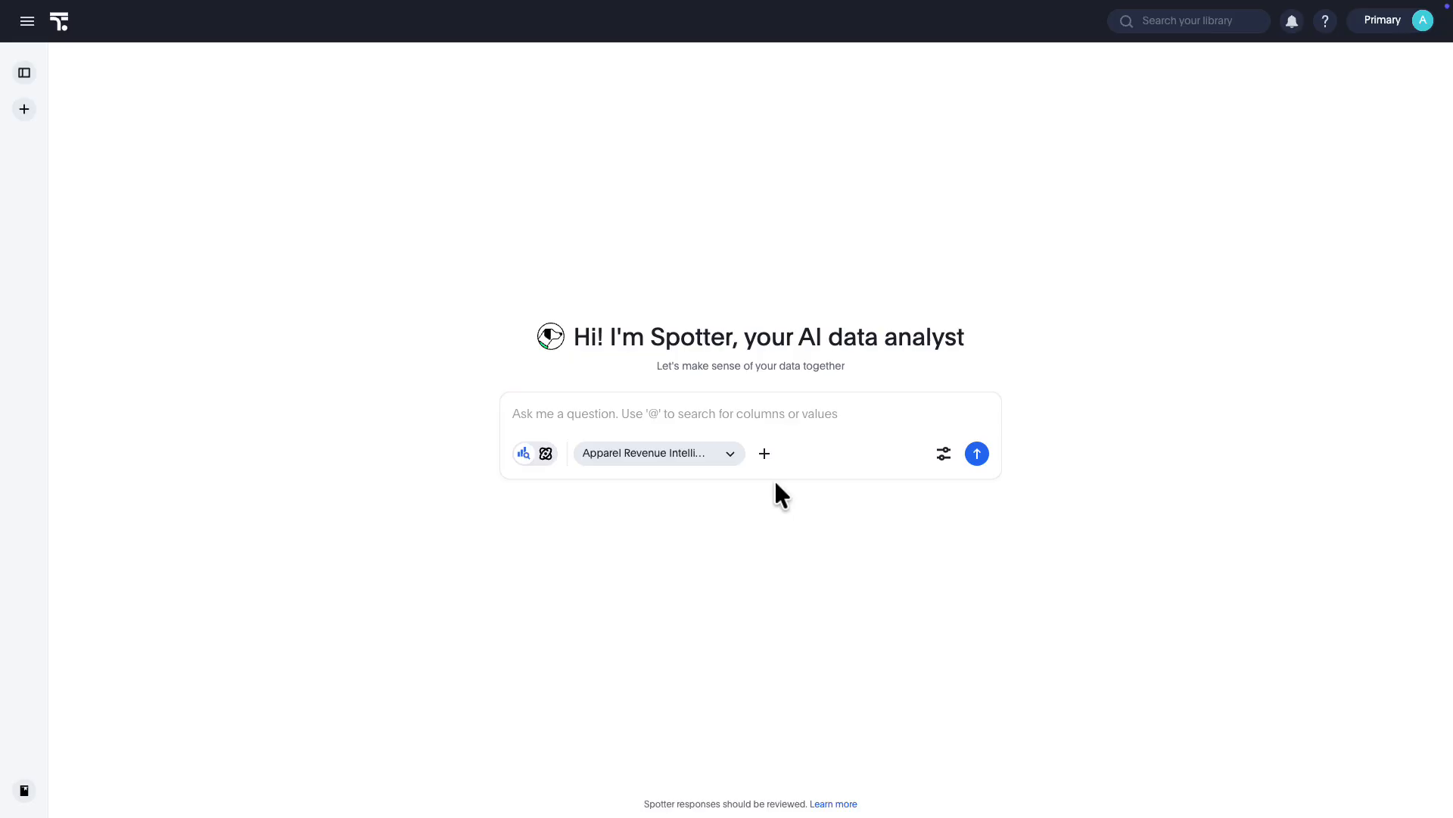
# Switch the chat's data model to Auto mode
pyautogui.click(694, 454)
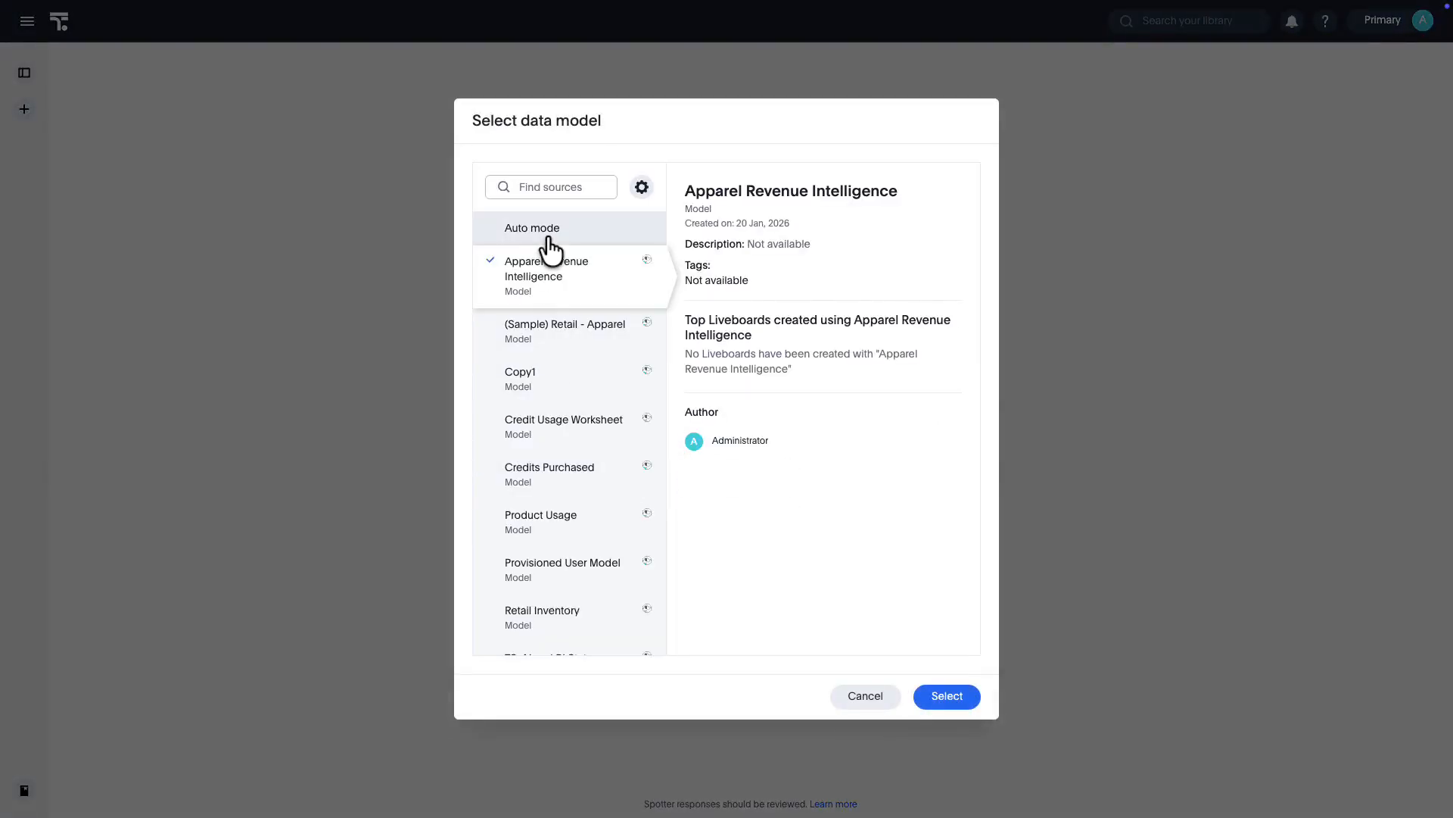
pyautogui.click(547, 239)
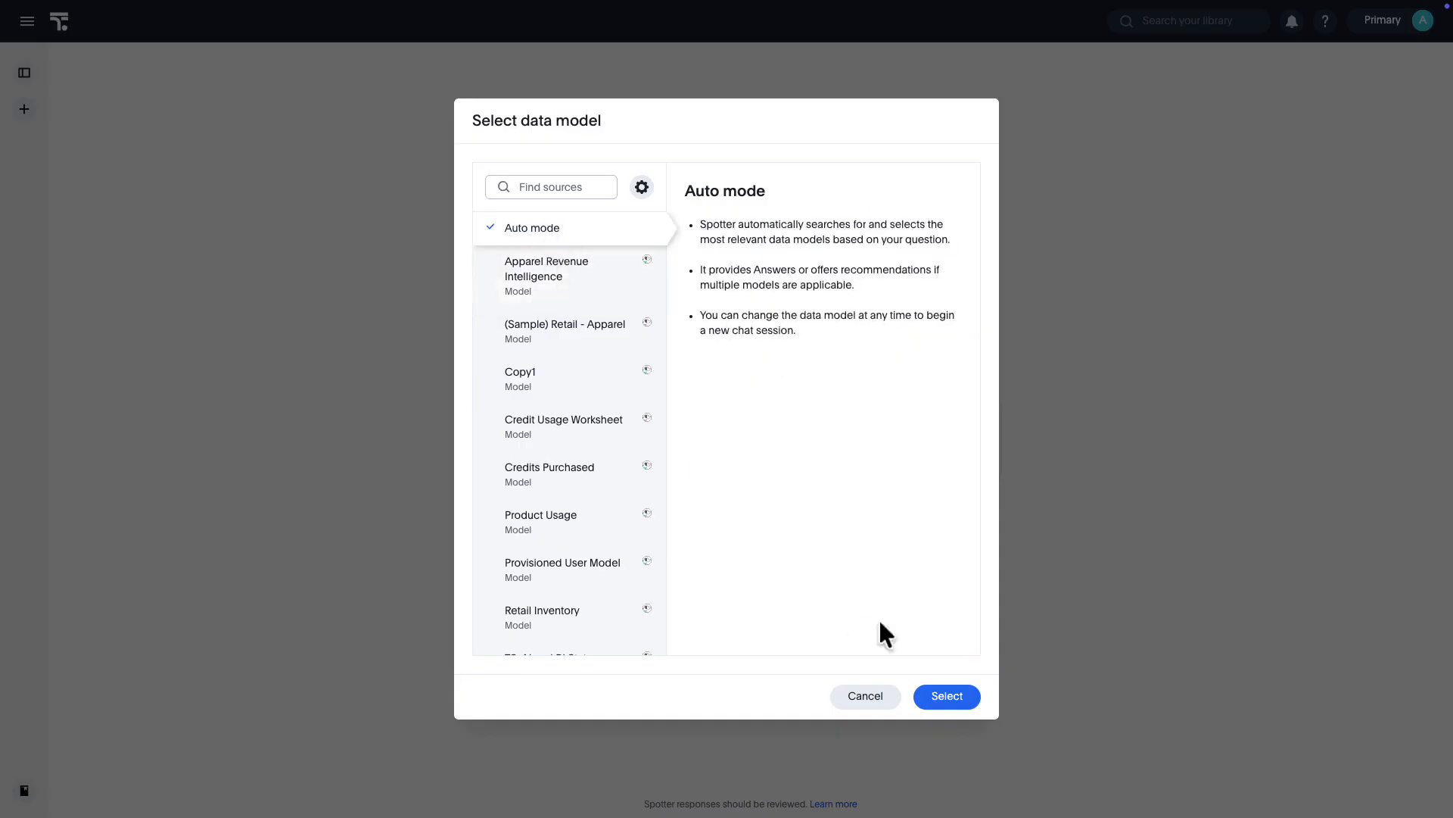
pyautogui.click(945, 695)
pyautogui.click(800, 464)
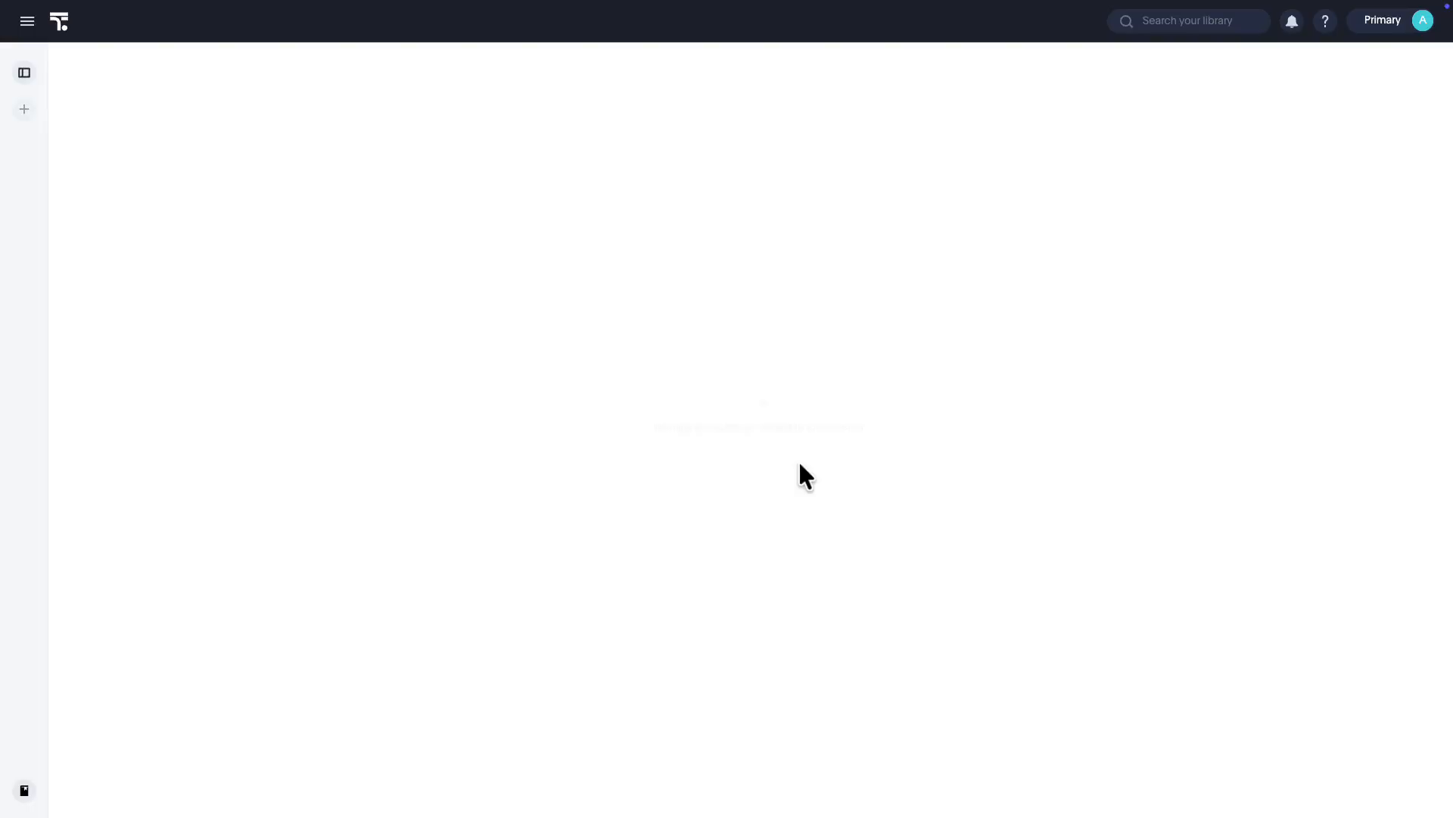
# Ask "Show me sales by region" and reply to the dataset question with "Select the Retail Apparel dataset"
pyautogui.write('S')
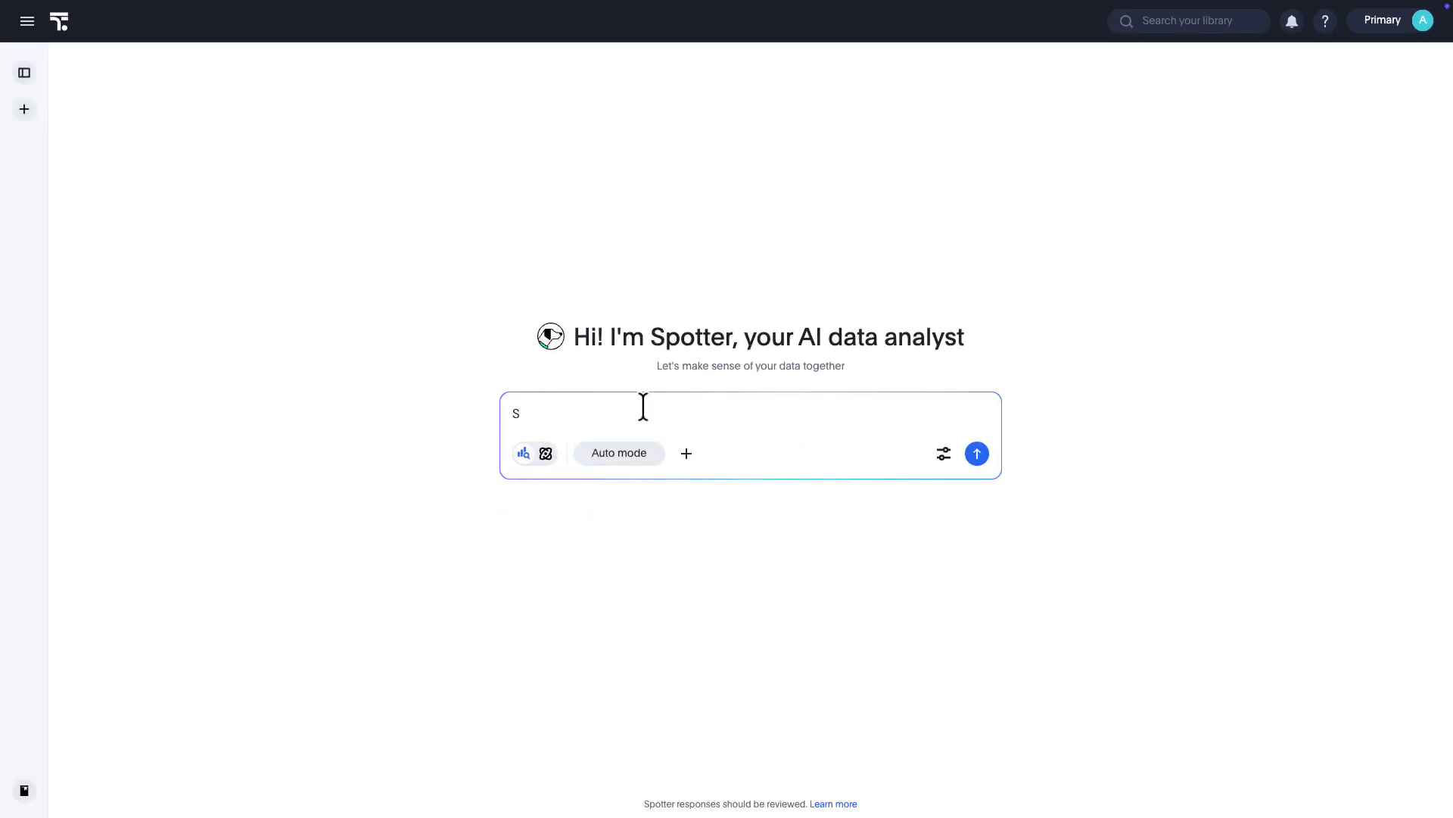
pyautogui.write('how me sales by region')
pyautogui.press('Return')
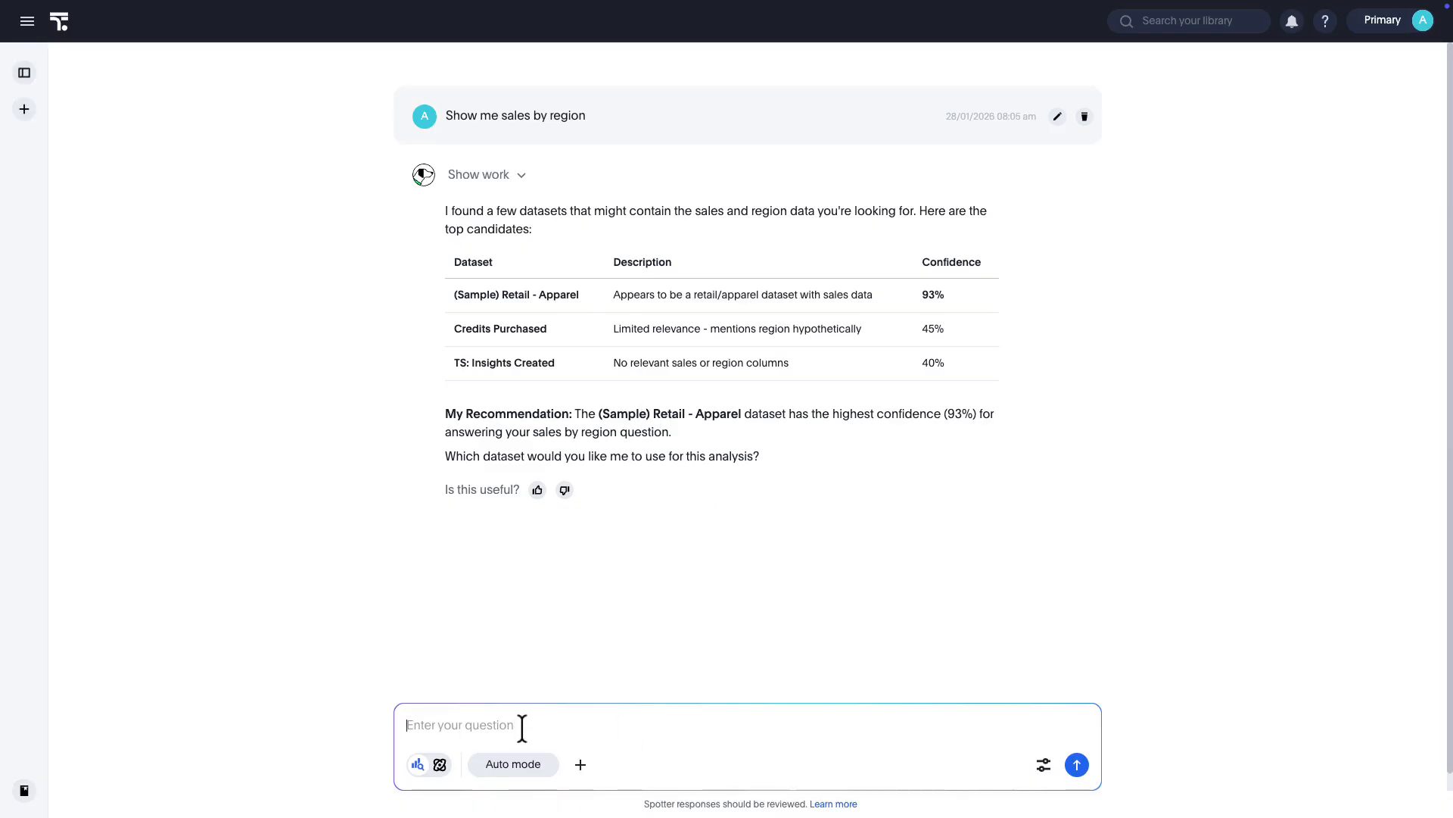
pyautogui.write('Select the Retail Apparel dataset')
pyautogui.press('Return')
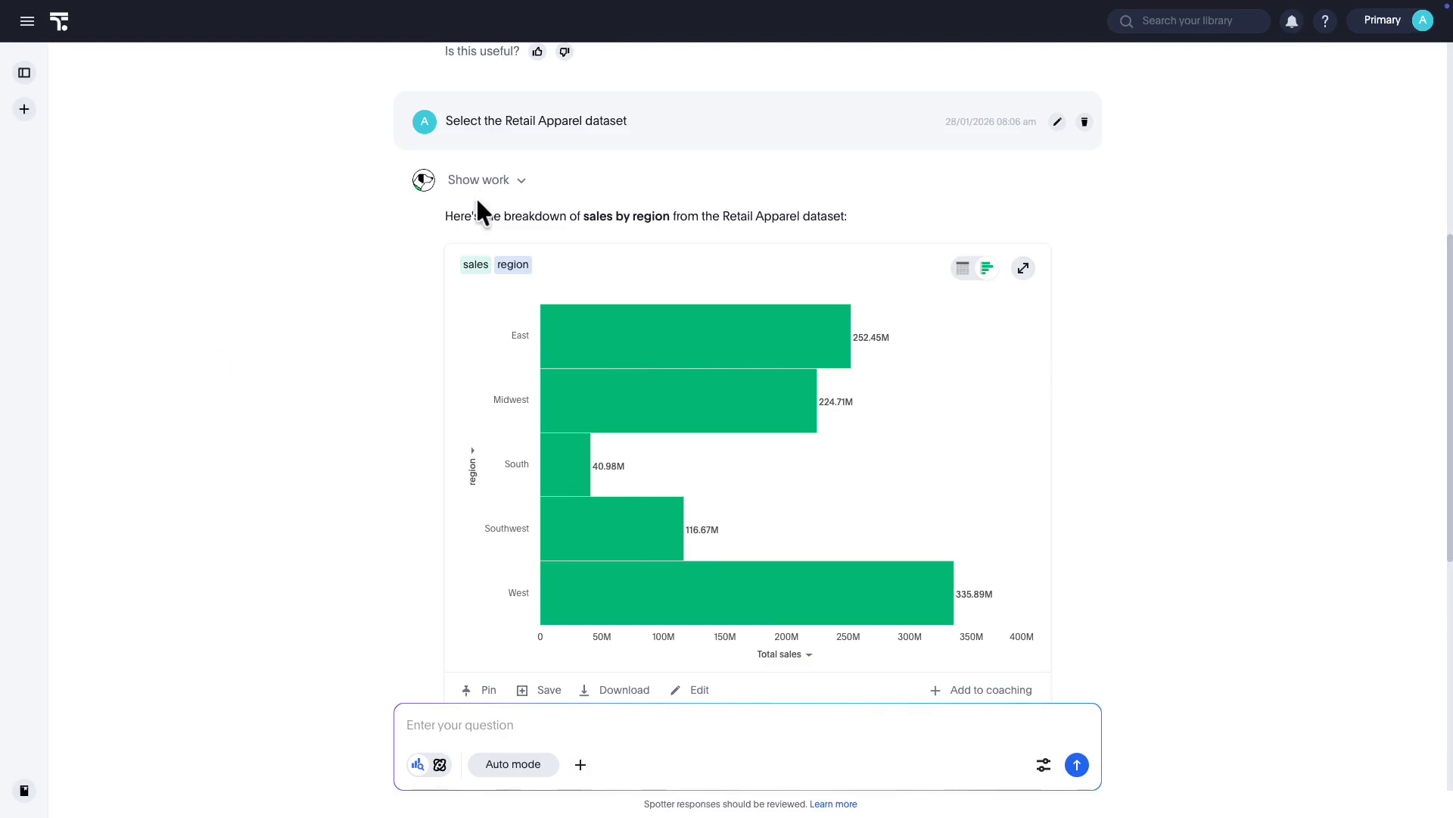
# Expand the reasoning behind the Retail Apparel answer and inspect the details of its sales token
pyautogui.click(492, 181)
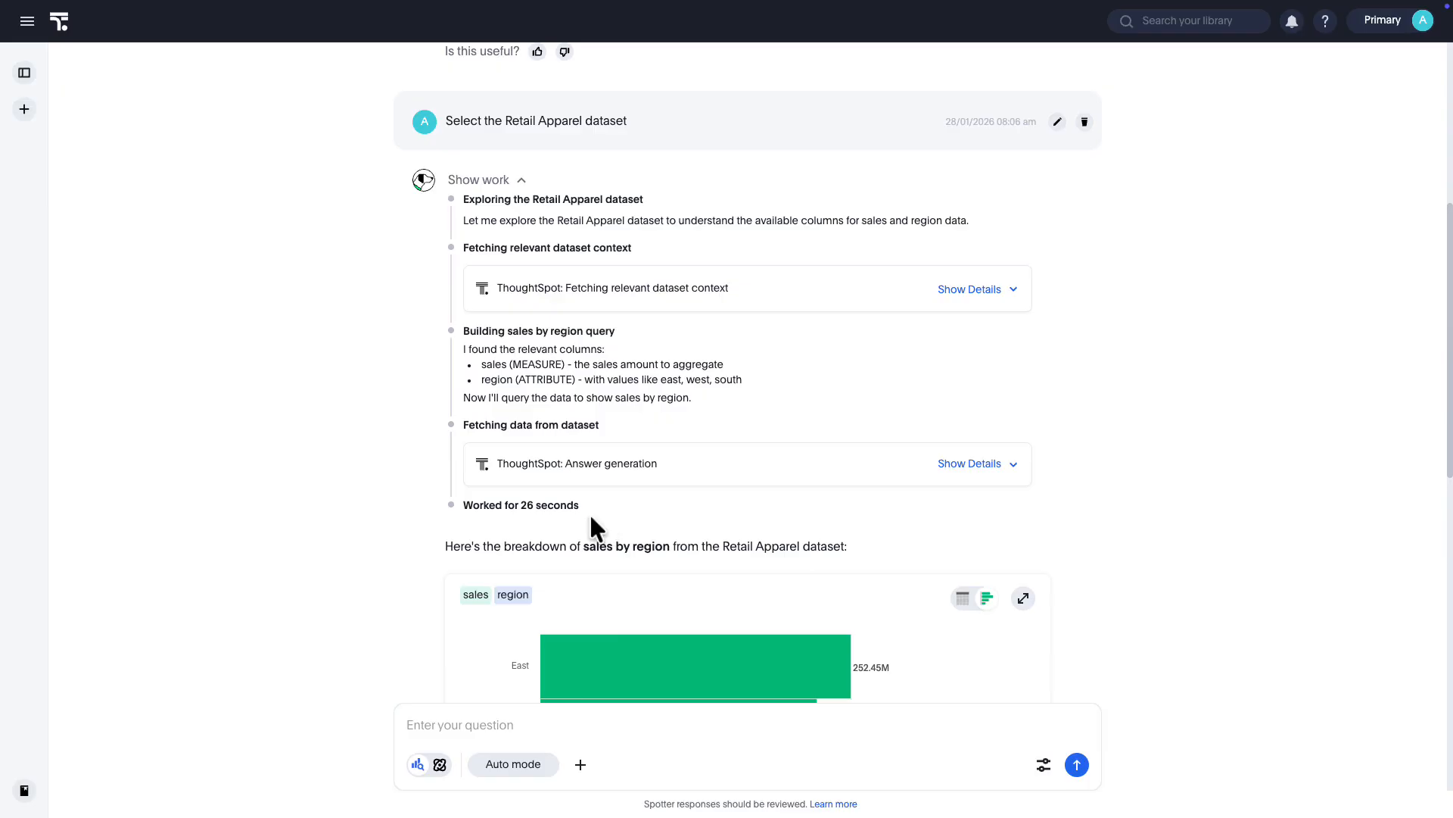
pyautogui.scroll(-5, 588, 512)
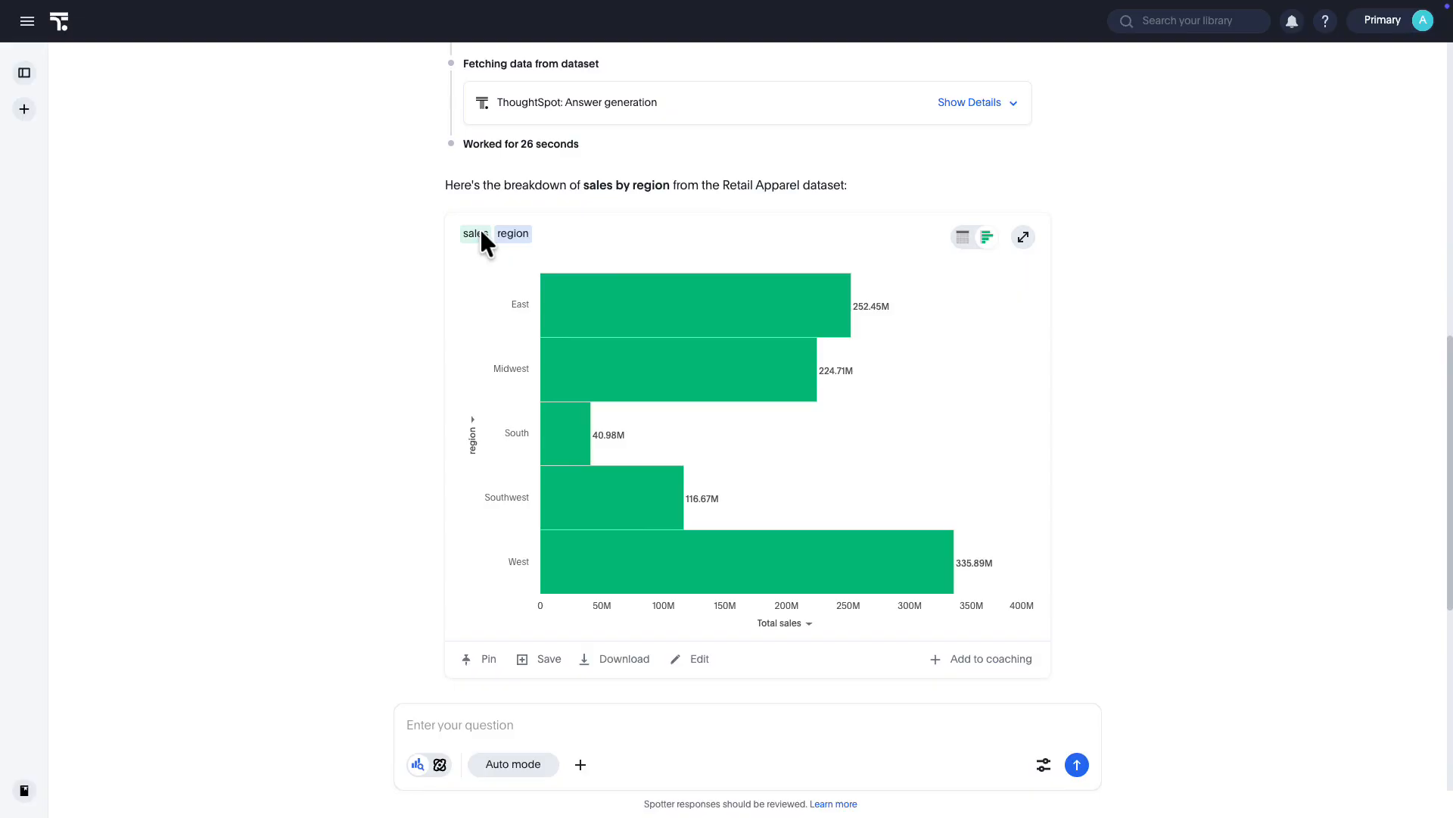
pyautogui.moveTo(489, 241)
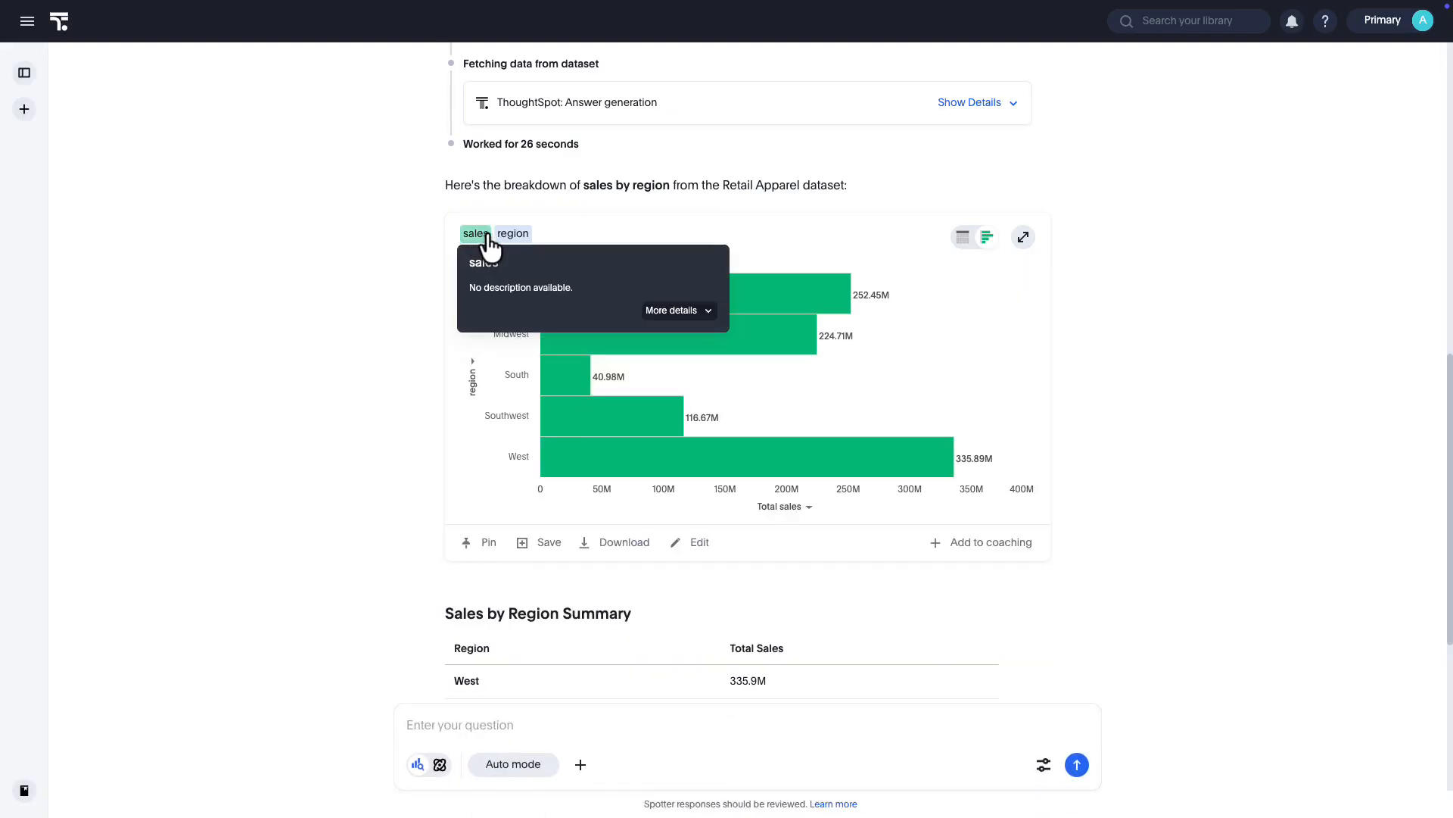
# View the sales by region answer as a table, return to the chart, and inspect it in the expanded view
pyautogui.click(963, 238)
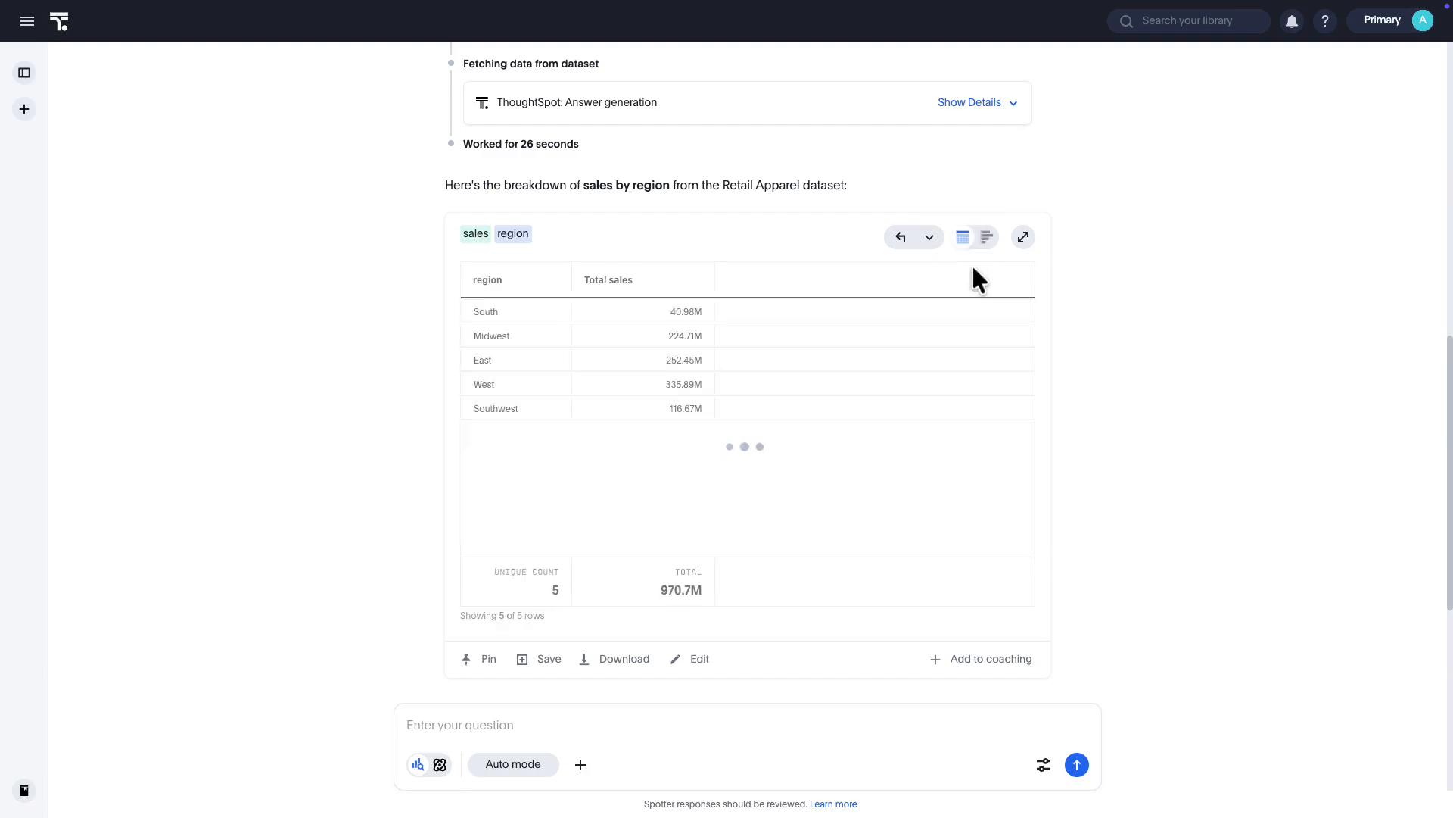
pyautogui.click(987, 238)
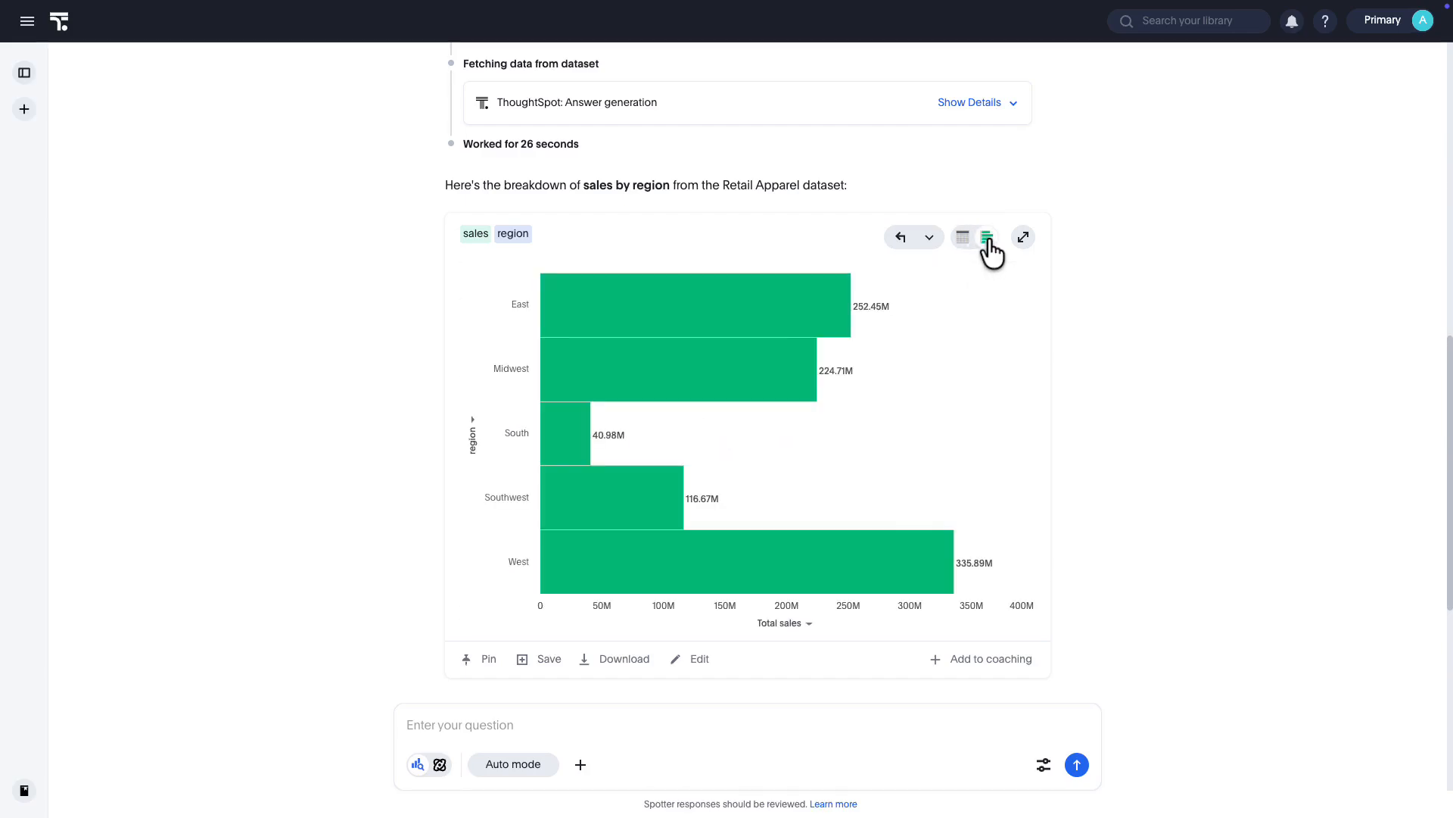
pyautogui.click(1021, 239)
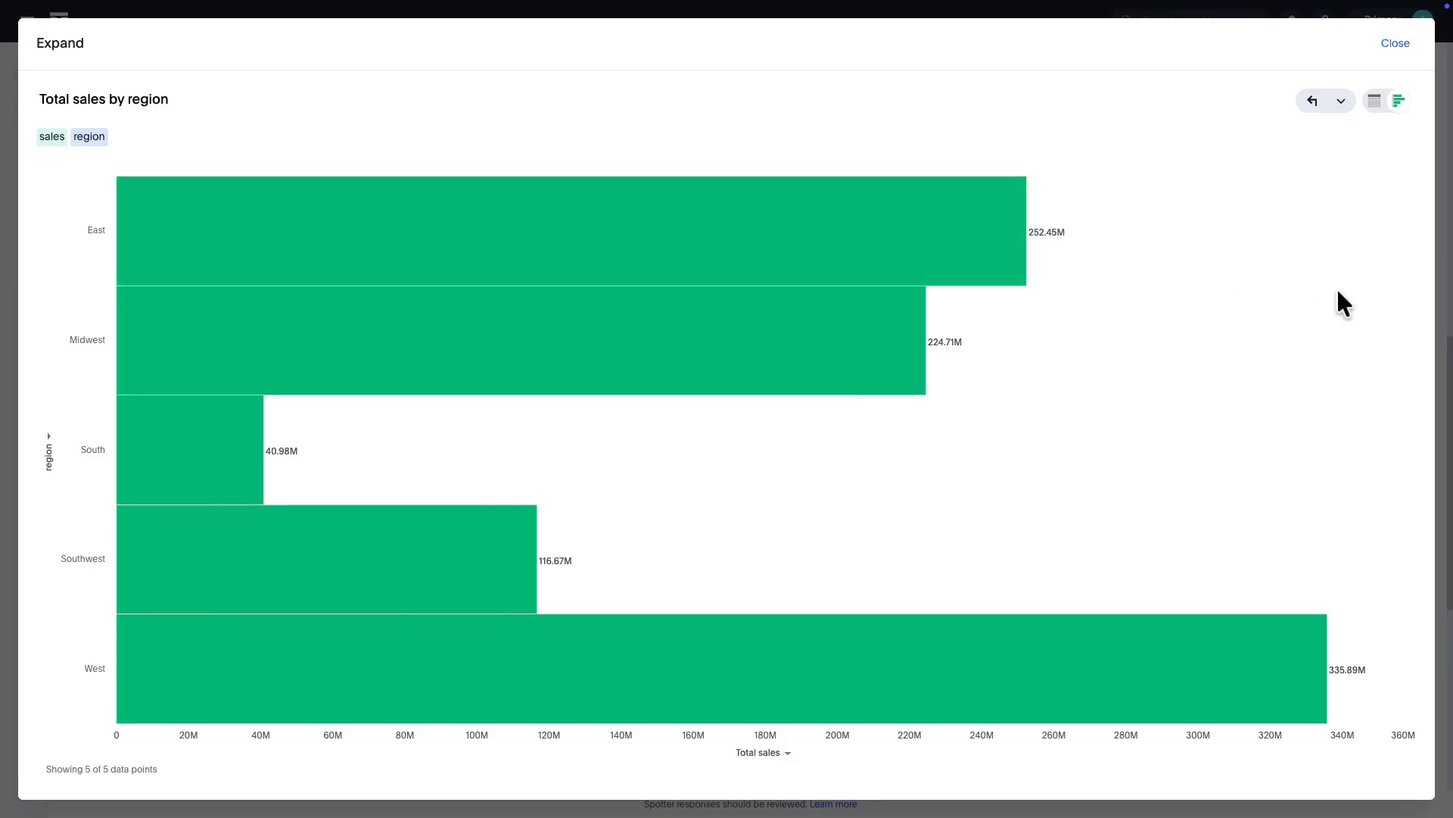
pyautogui.click(1395, 43)
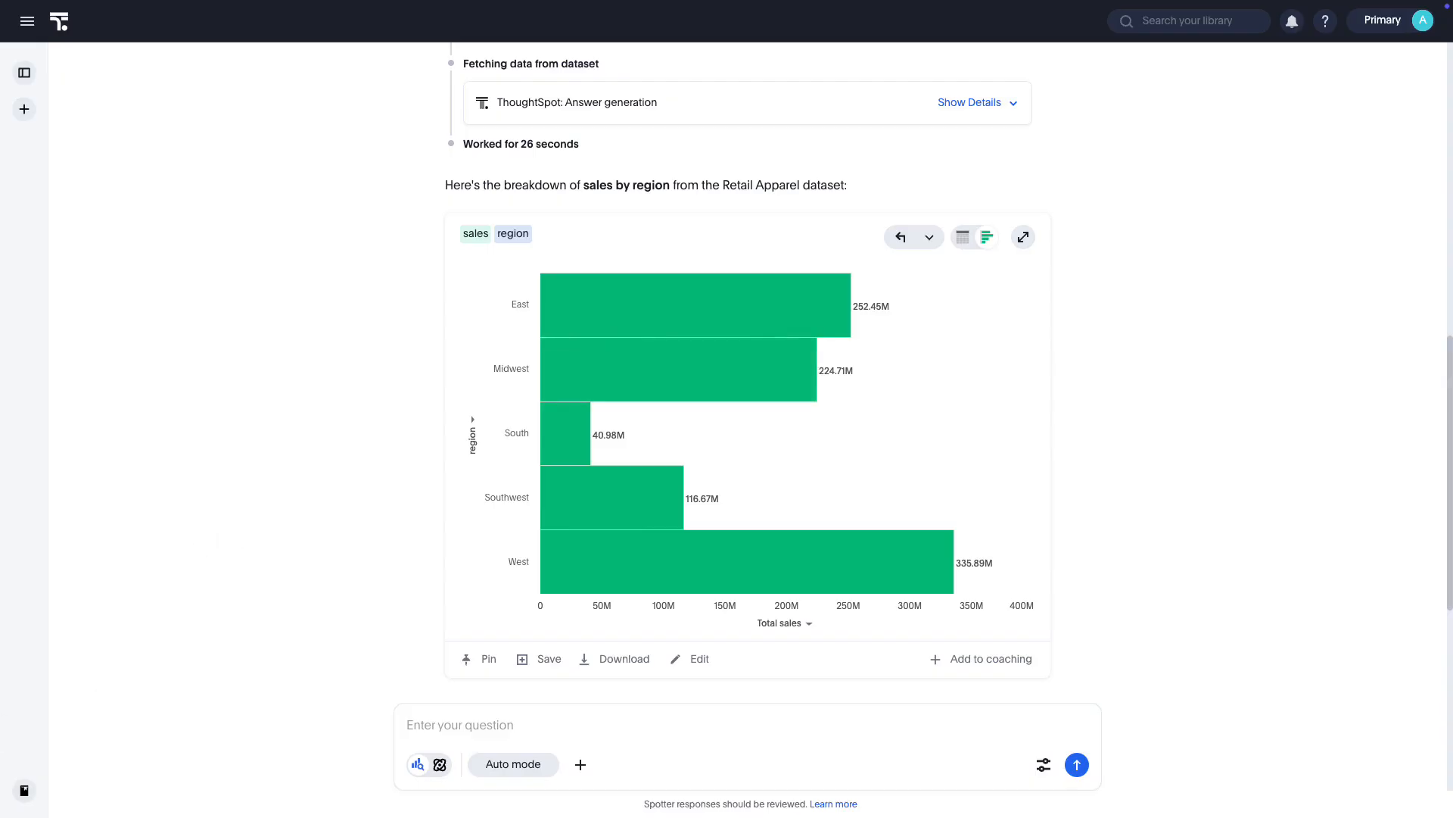
# Drill down into the West region's sales by state and undo the drill-down
pyautogui.click(600, 561)
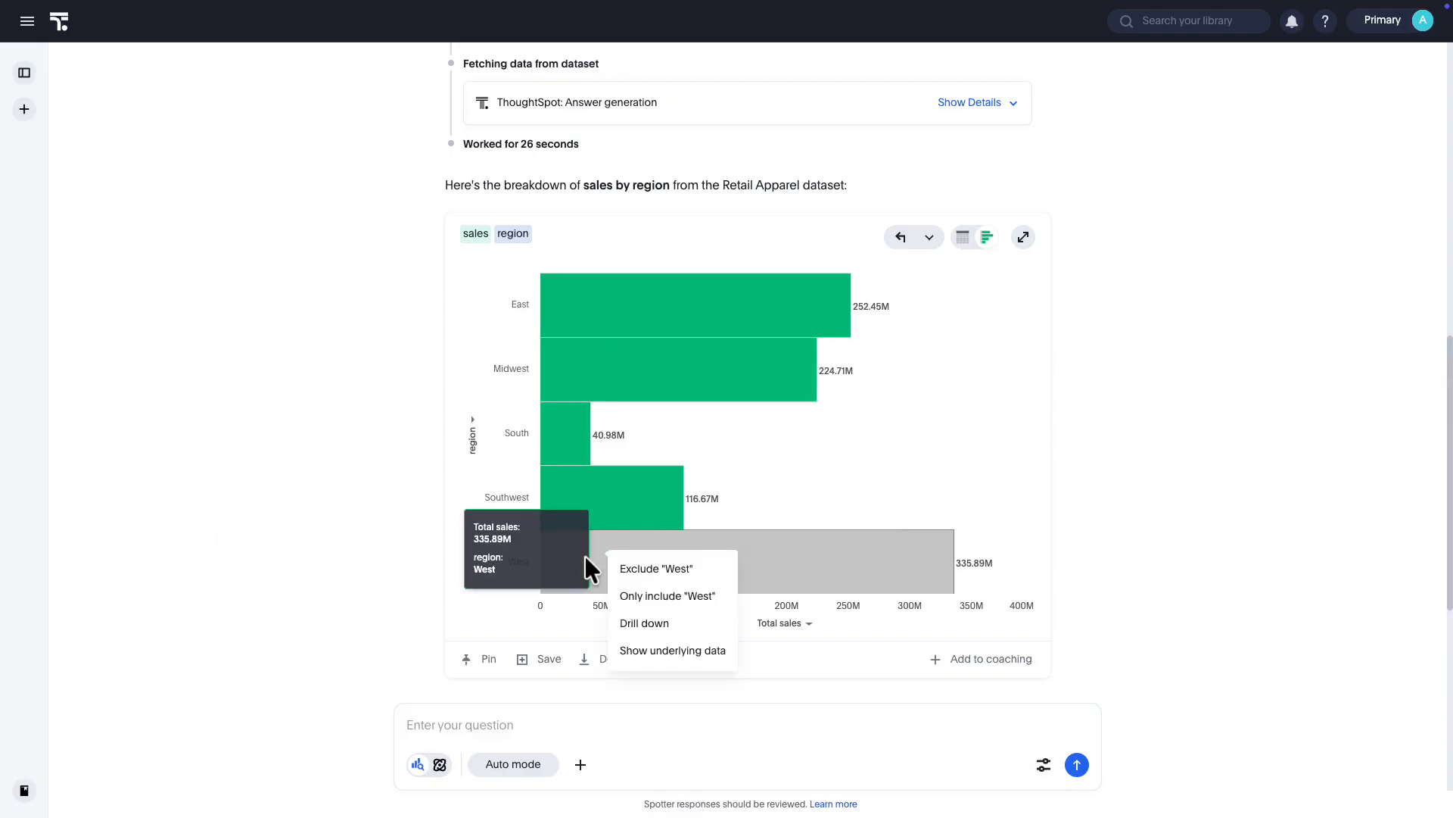
pyautogui.click(647, 624)
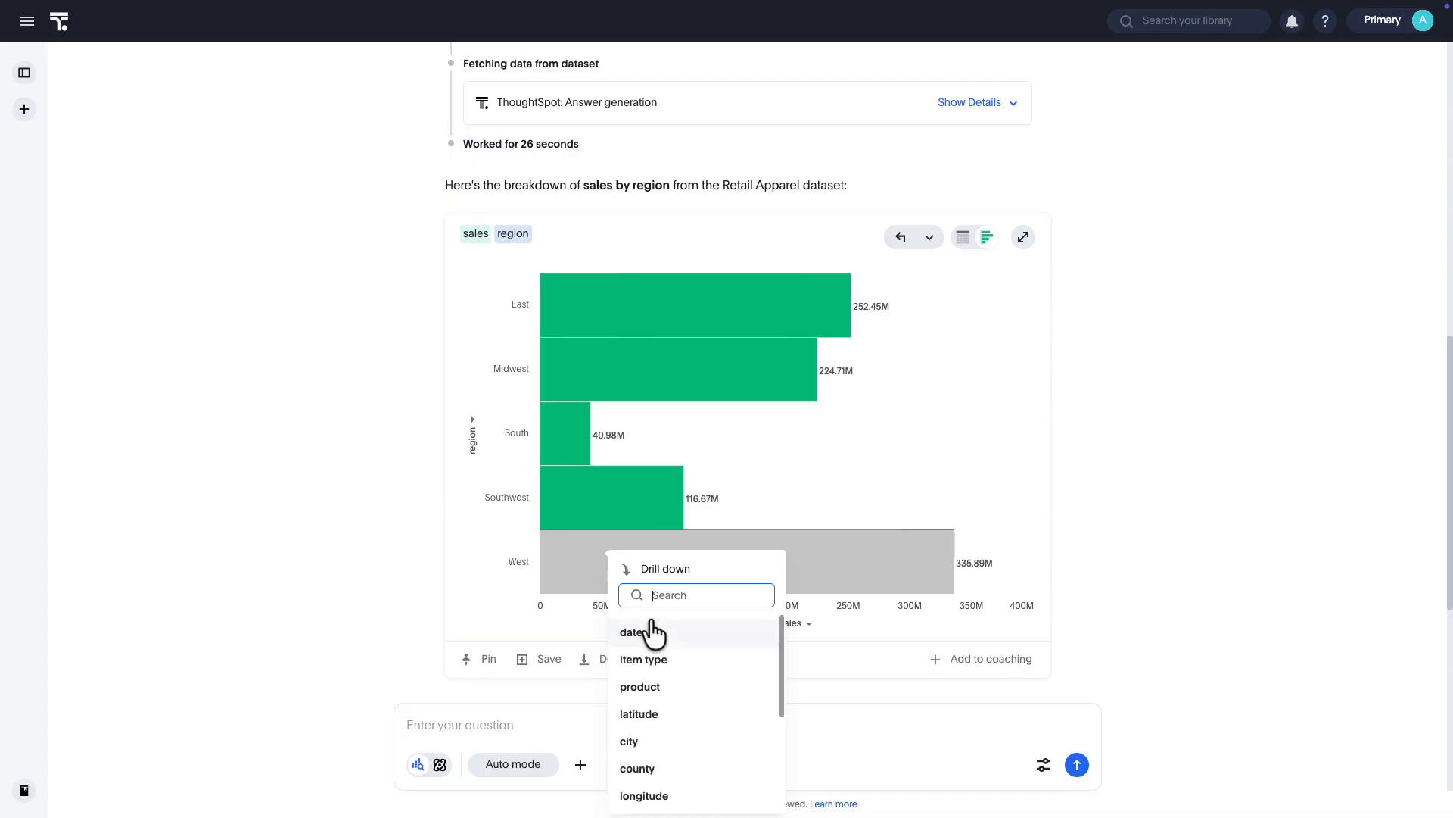
pyautogui.scroll(-2, 682, 757)
pyautogui.click(673, 770)
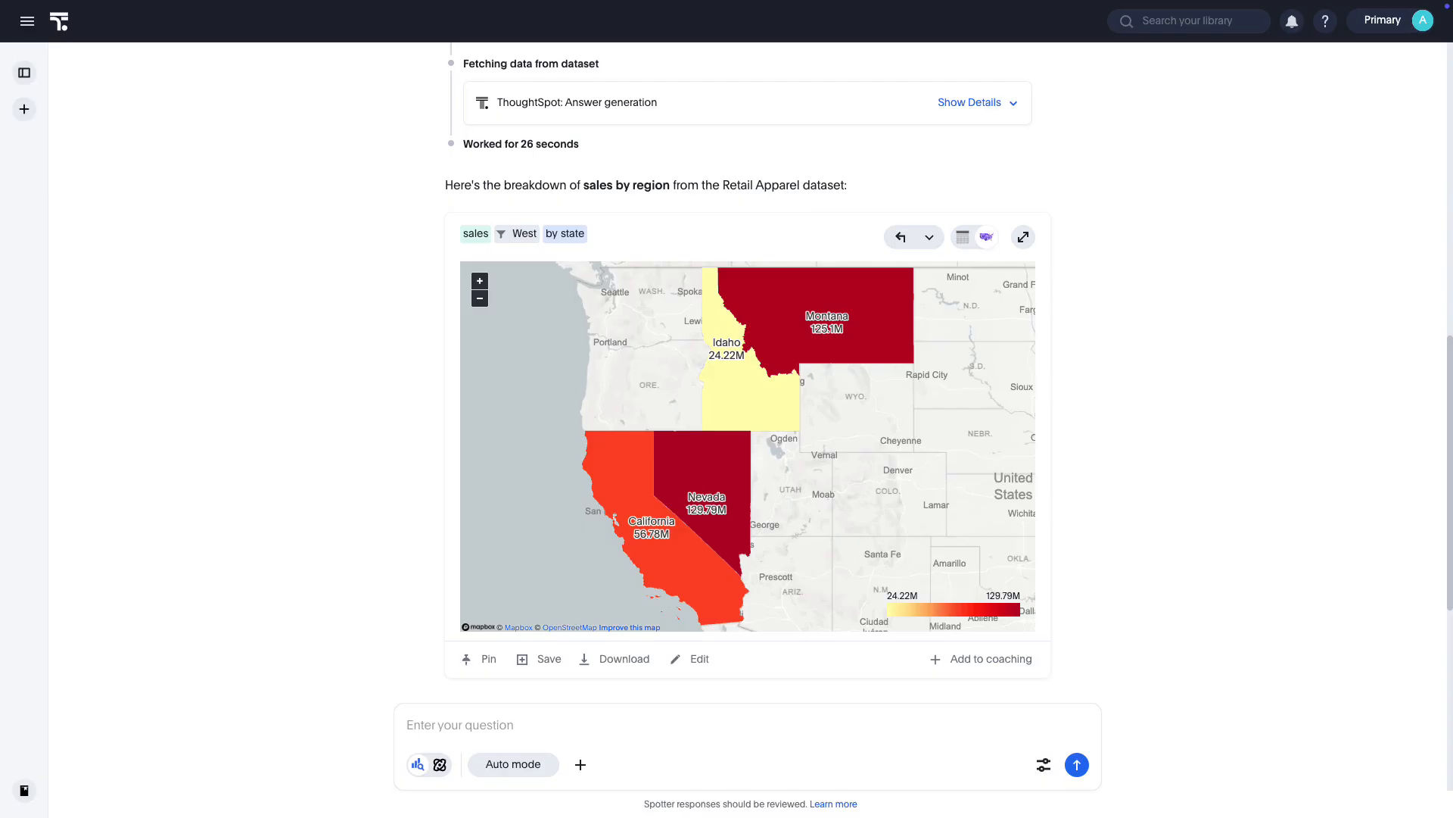
pyautogui.click(902, 236)
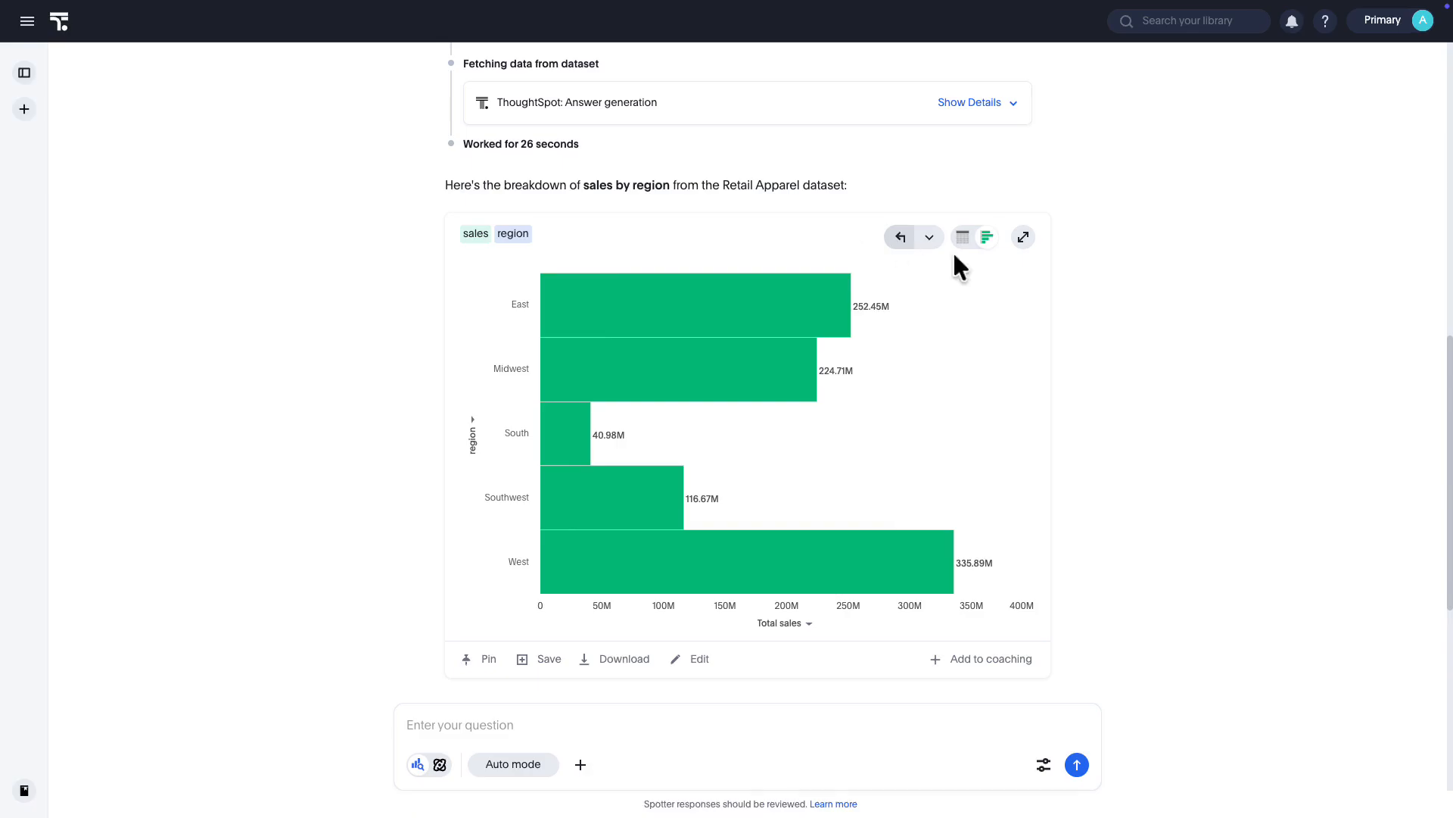
# Pin the chart to the Sales Performance Liveboard and save it as a discoverable answer named "Total sales by region"
pyautogui.click(485, 659)
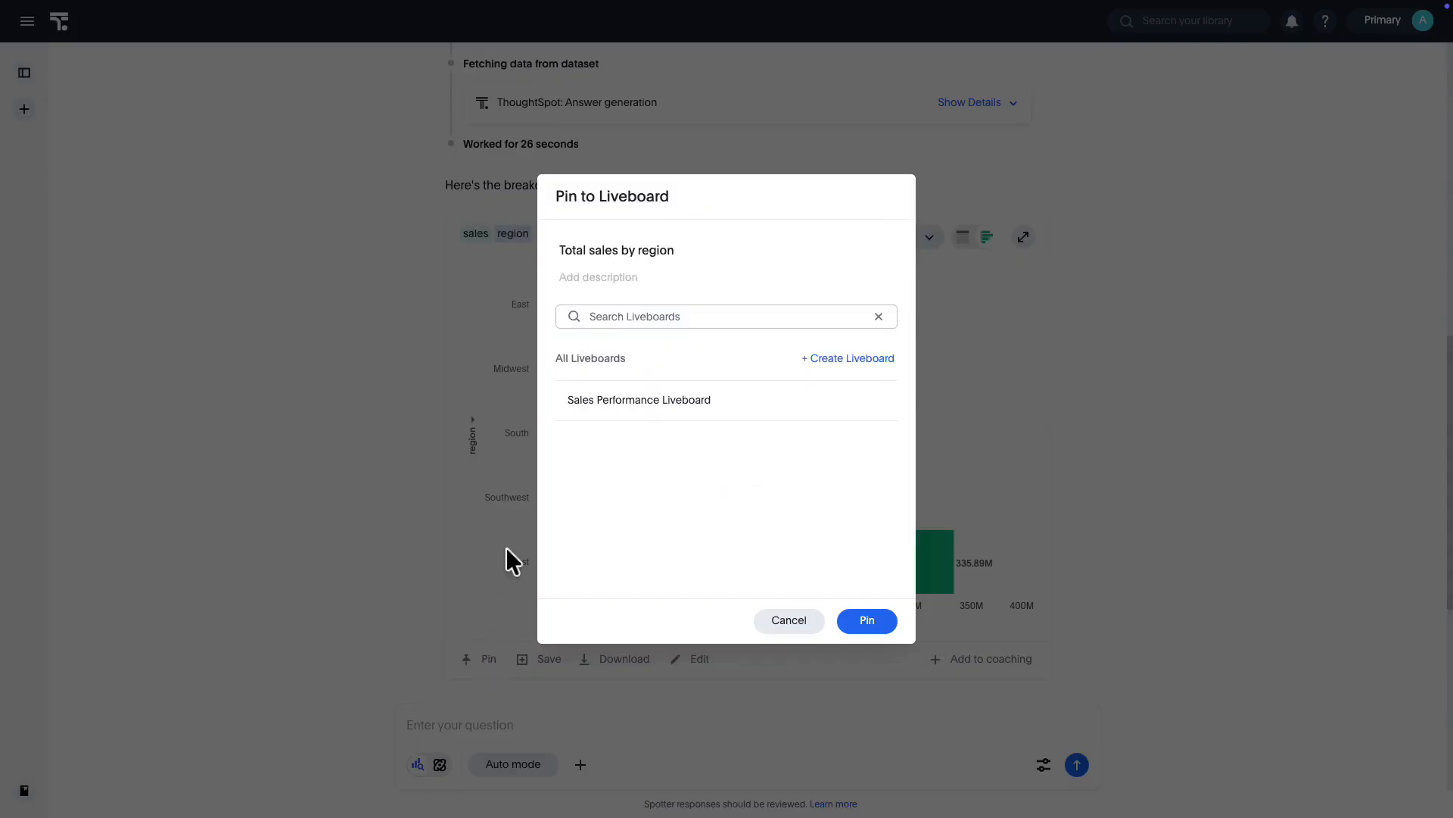
pyautogui.click(714, 411)
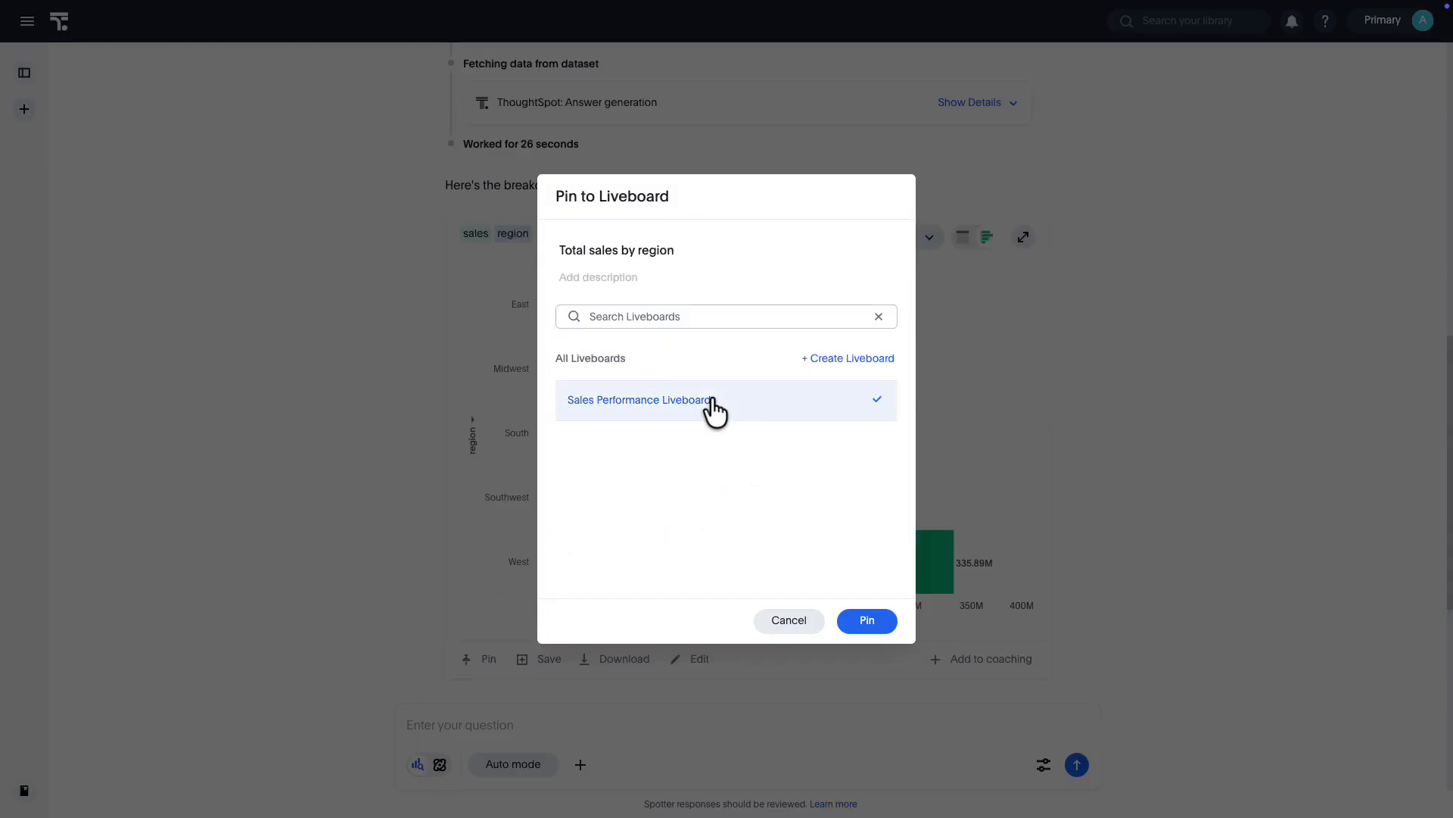
pyautogui.click(872, 625)
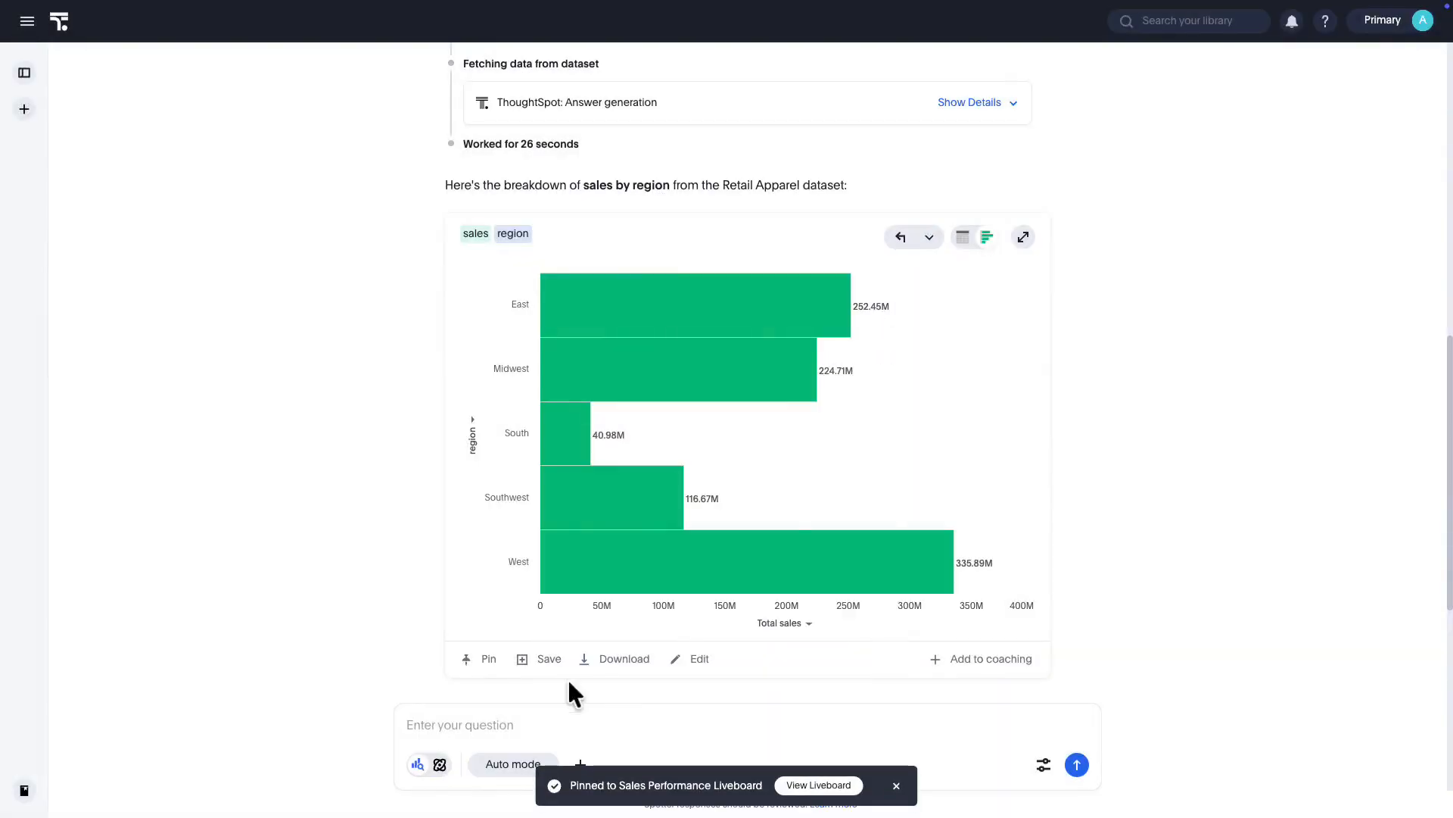
pyautogui.click(548, 660)
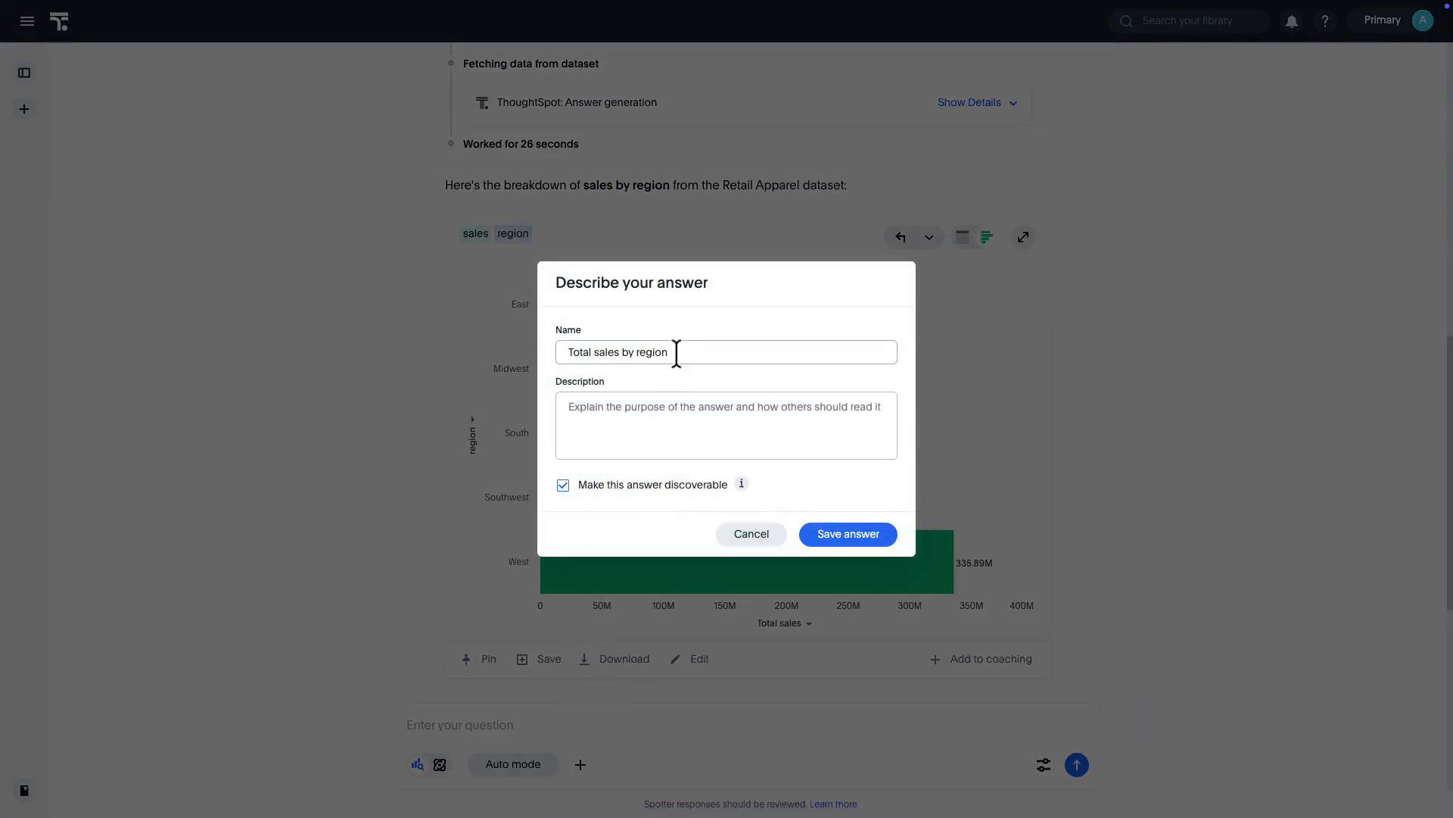
pyautogui.click(840, 533)
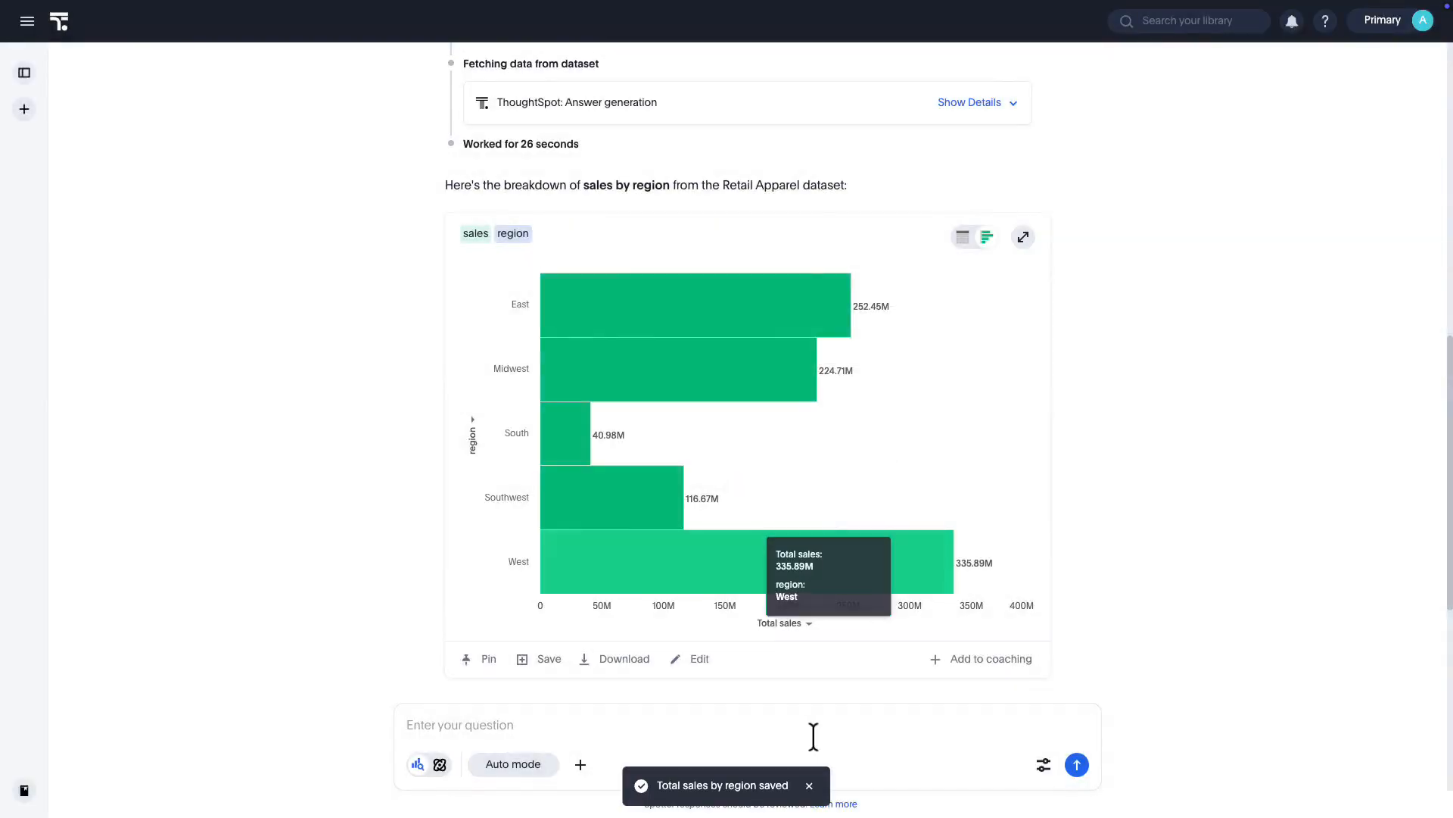
# Check the download formats and the answer editor for the sales by region chart without downloading or changing anything
pyautogui.click(634, 662)
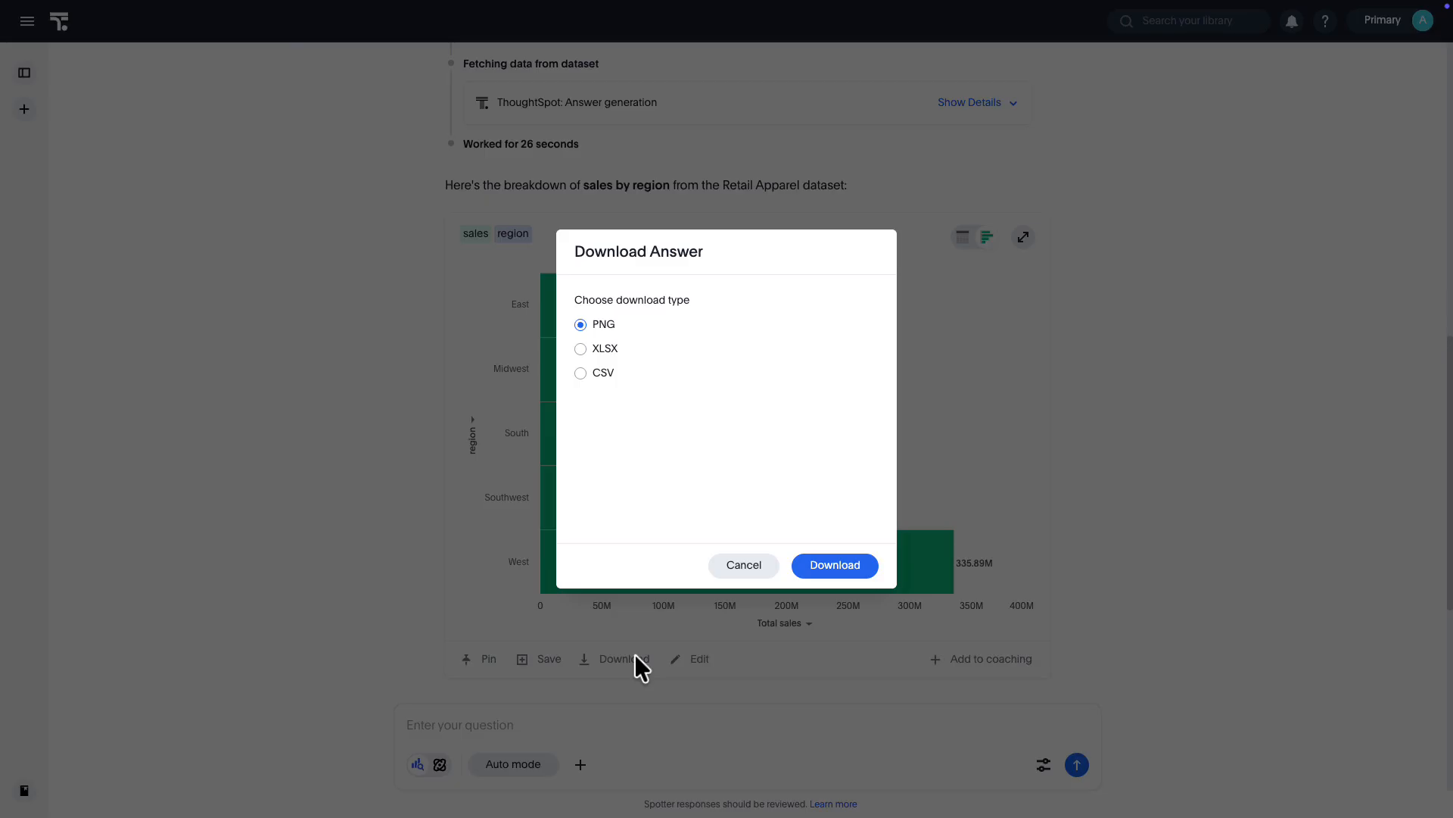
pyautogui.click(769, 574)
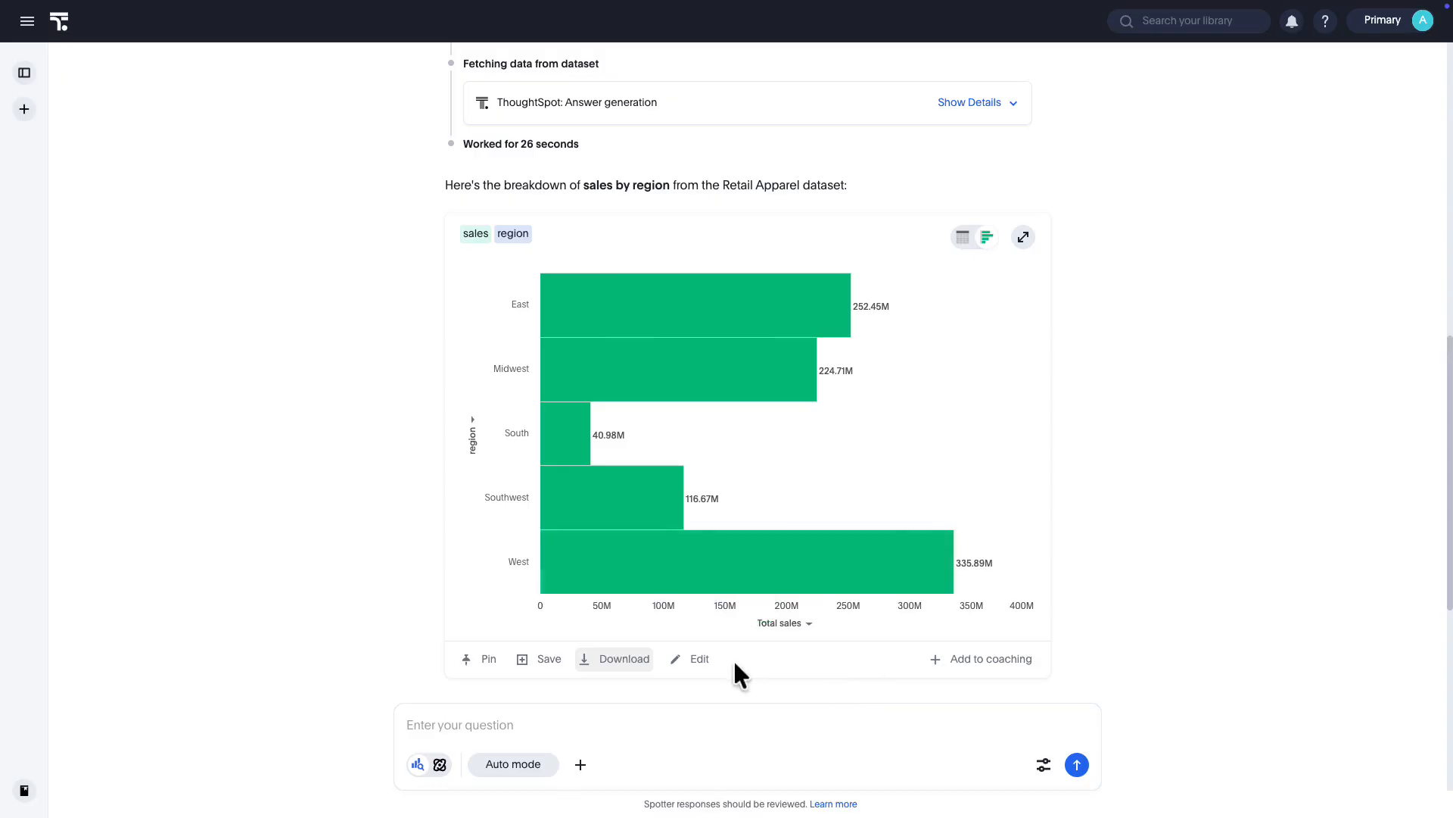
pyautogui.click(700, 659)
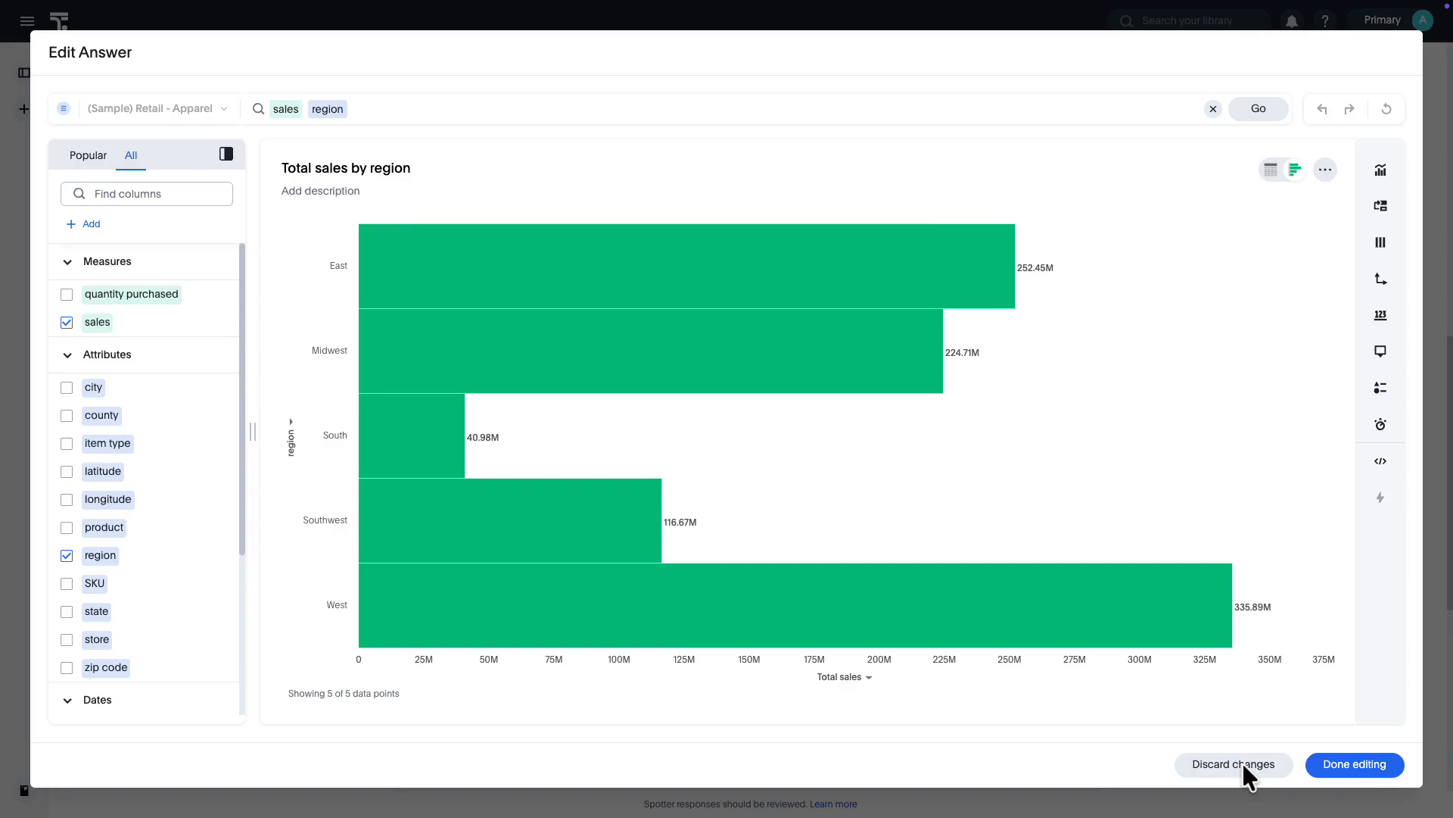
pyautogui.click(1324, 763)
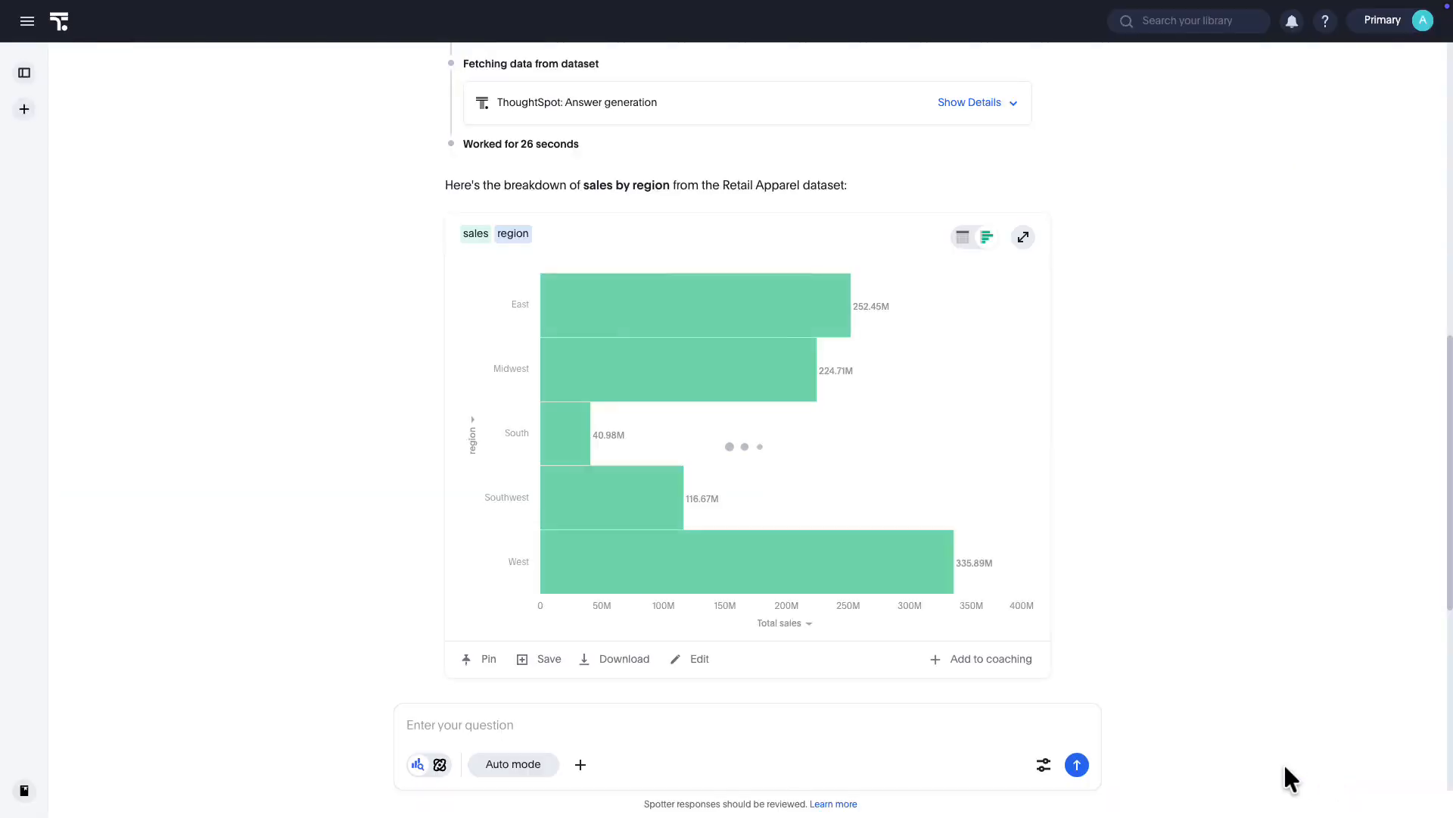
pyautogui.scroll(-6, 1152, 604)
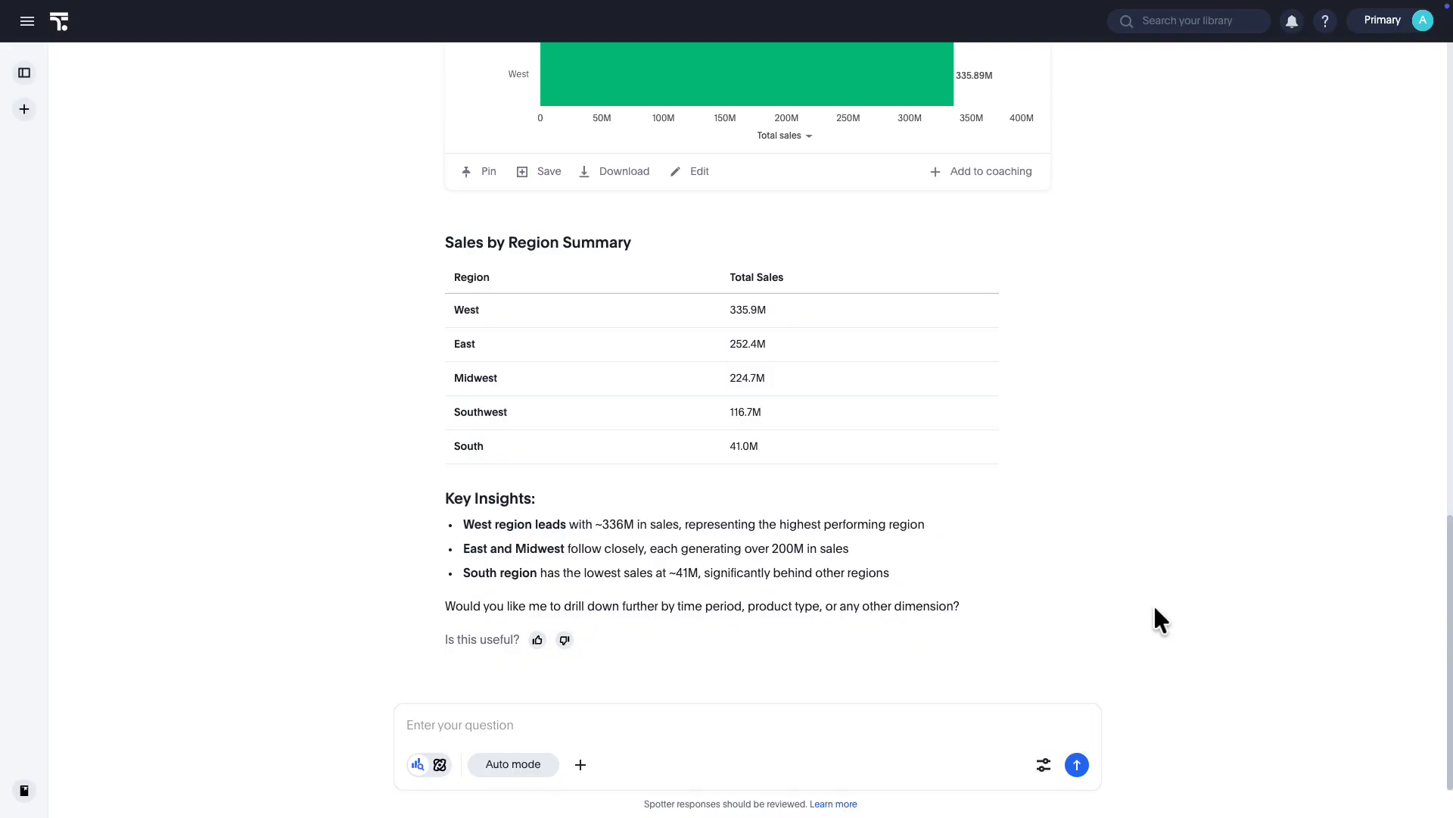